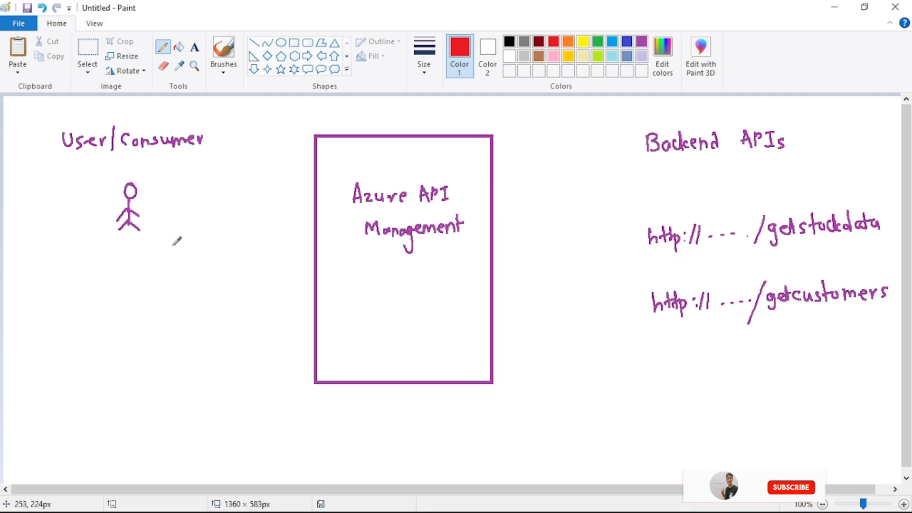
- Draw a red arrow from the user to the API Management box labelled public
drag(164, 245, 314, 244)
drag(313, 244, 302, 251)
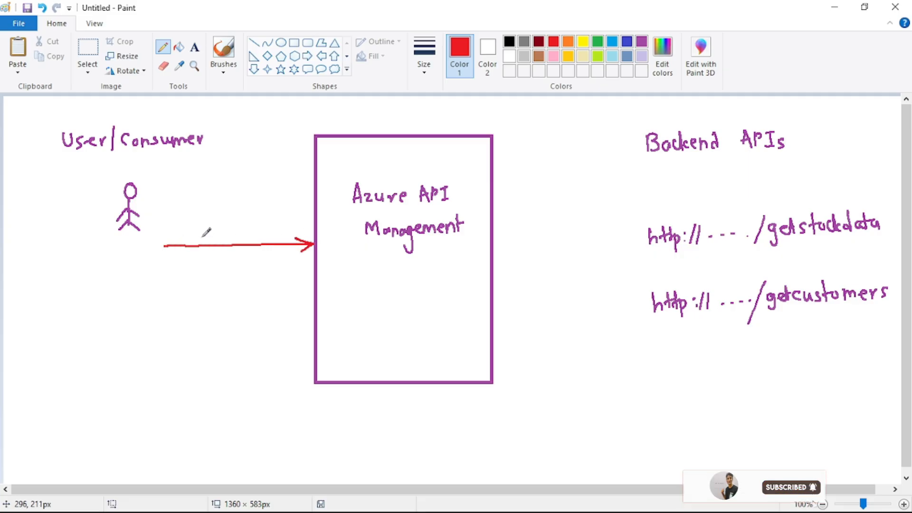
drag(201, 233, 222, 237)
drag(226, 217, 228, 234)
drag(236, 215, 238, 234)
drag(244, 224, 246, 233)
drag(255, 224, 257, 232)
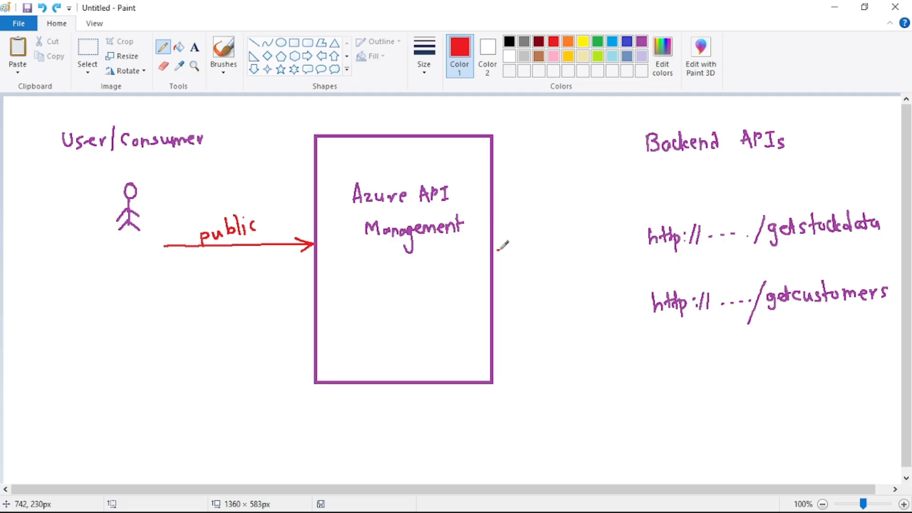
- Draw red arrows from the box to getstockdata (labelled public) and getcustomers (labelled private)
drag(512, 249, 638, 246)
drag(639, 245, 623, 255)
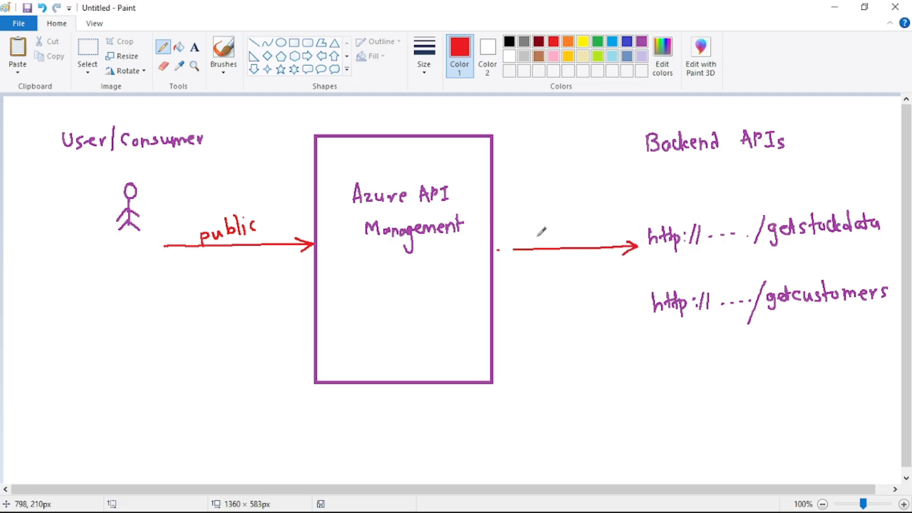
mouse_move(533, 229)
mouse_down()
mouse_move(535, 248)
mouse_move(580, 234)
mouse_up()
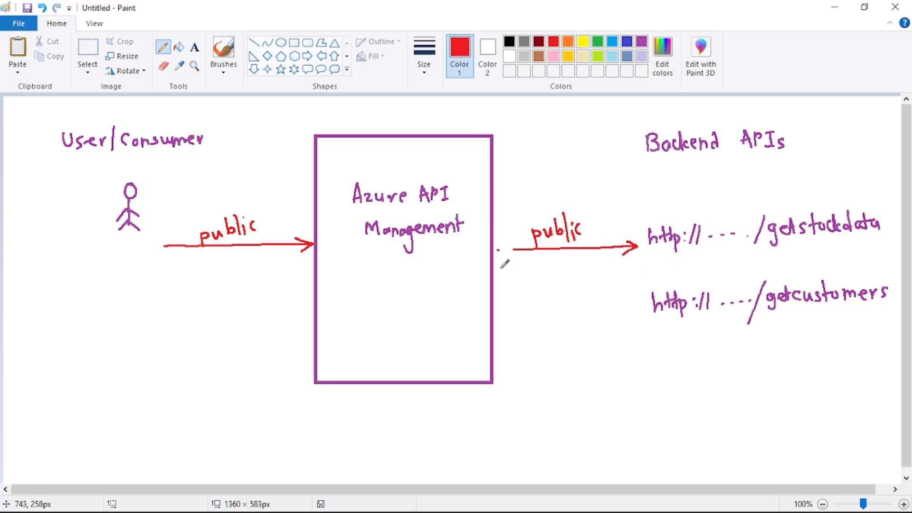
mouse_move(499, 268)
mouse_down()
mouse_move(594, 287)
mouse_move(652, 312)
mouse_up()
drag(652, 312, 638, 316)
drag(559, 303, 559, 315)
drag(560, 303, 561, 310)
drag(573, 306, 582, 313)
drag(586, 308, 610, 319)
drag(616, 304, 626, 323)
drag(610, 314, 626, 313)
click(630, 327)
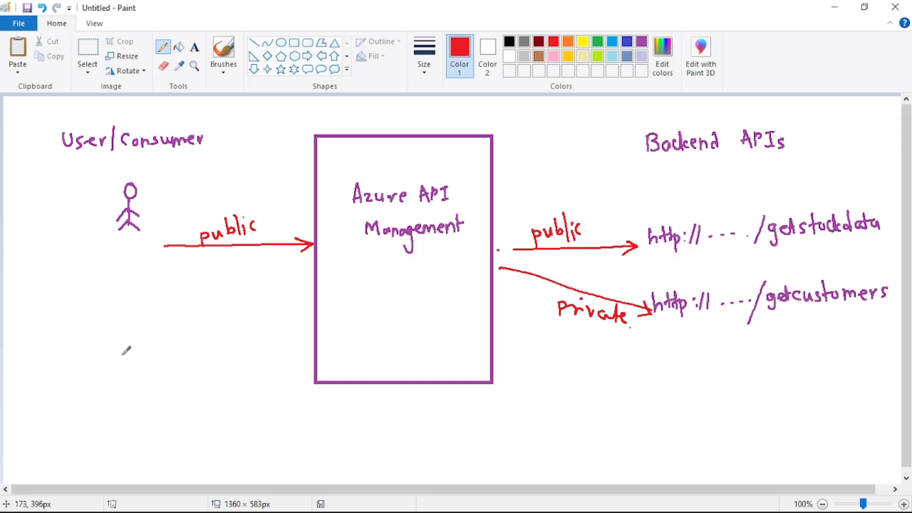
- Sketch a cloud labelled public internet with an arrow to API Management
drag(63, 414, 90, 416)
drag(93, 412, 104, 415)
drag(129, 404, 135, 400)
drag(215, 446, 220, 456)
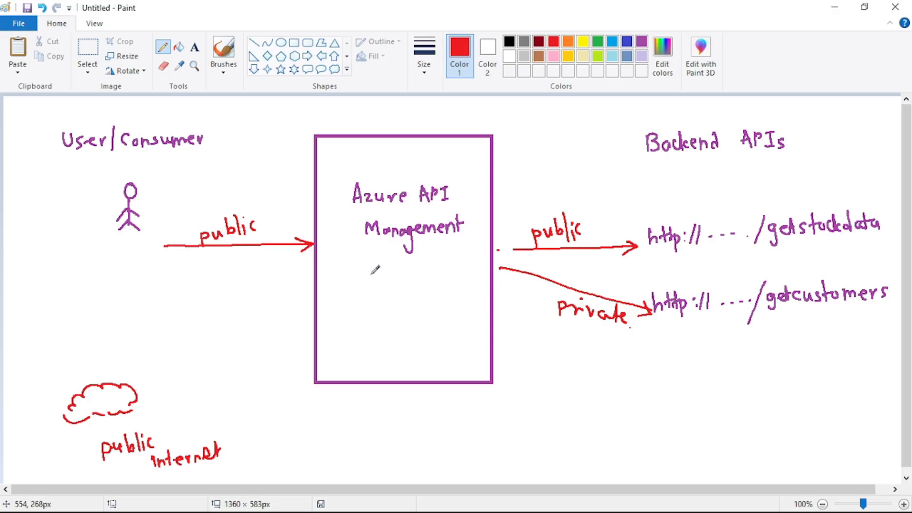
mouse_move(115, 376)
mouse_down()
mouse_move(319, 286)
mouse_move(303, 306)
mouse_up()
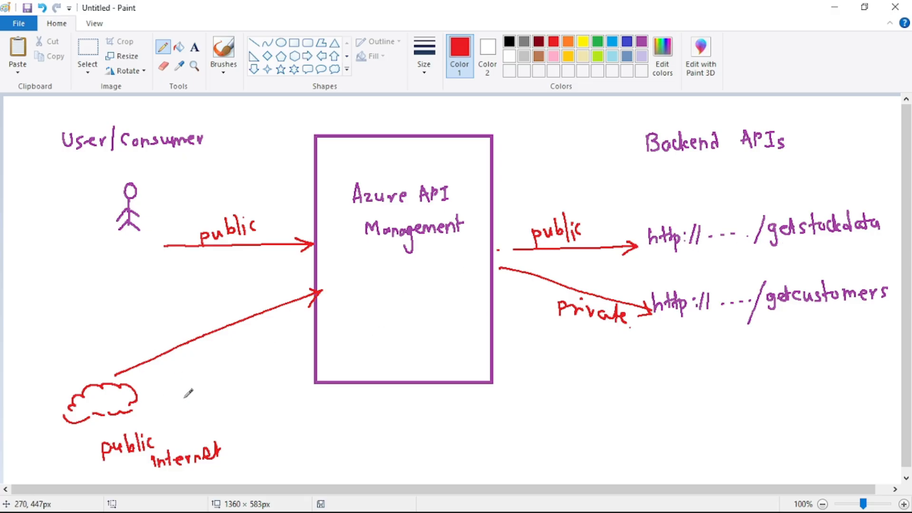
- Draw lines from the cloud to both backends, cross out getcustomers, and tick both endpoints
mouse_move(168, 412)
mouse_down()
mouse_move(683, 265)
mouse_move(670, 272)
mouse_up()
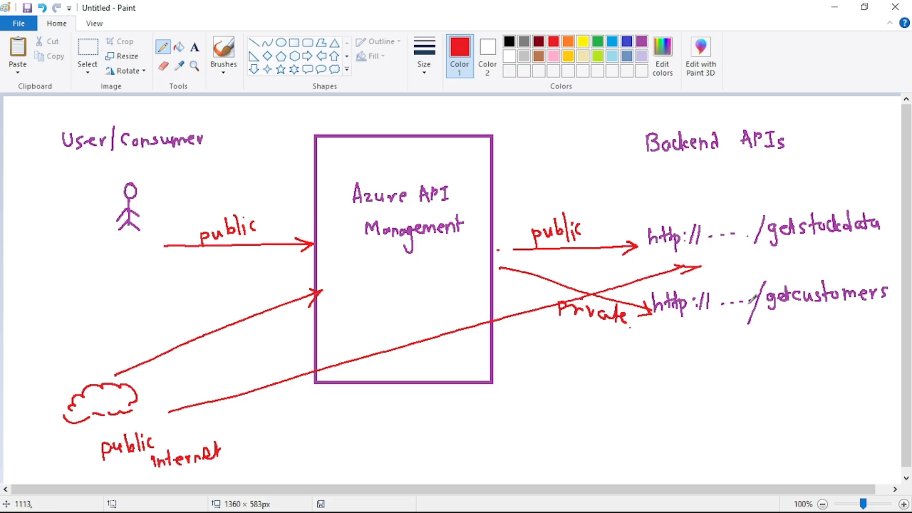
drag(725, 324, 779, 316)
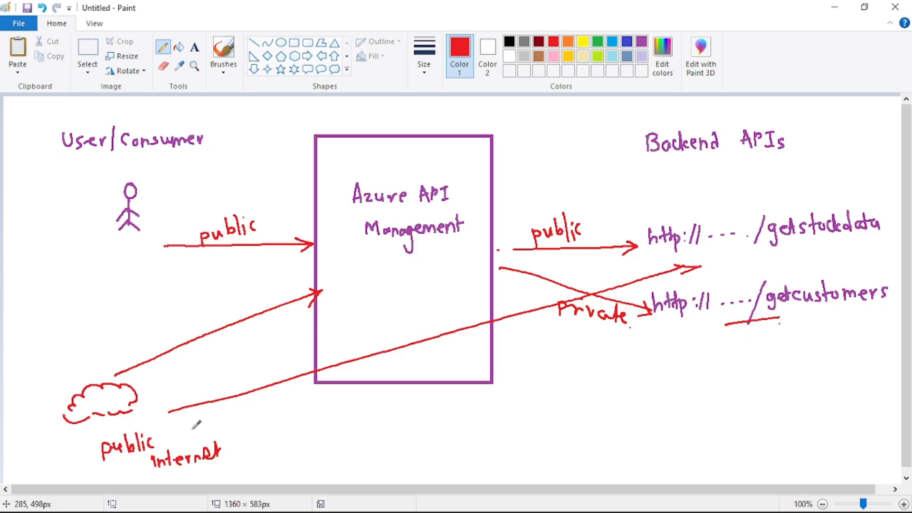
mouse_move(175, 430)
mouse_down()
mouse_move(250, 407)
mouse_move(789, 317)
mouse_move(773, 334)
mouse_up()
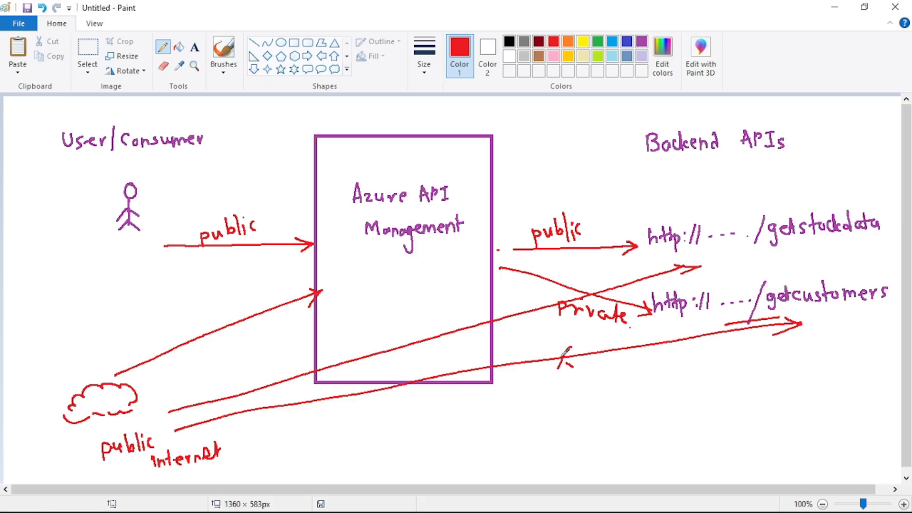
mouse_move(551, 346)
mouse_down()
mouse_move(574, 366)
mouse_move(551, 375)
mouse_up()
drag(629, 216, 653, 212)
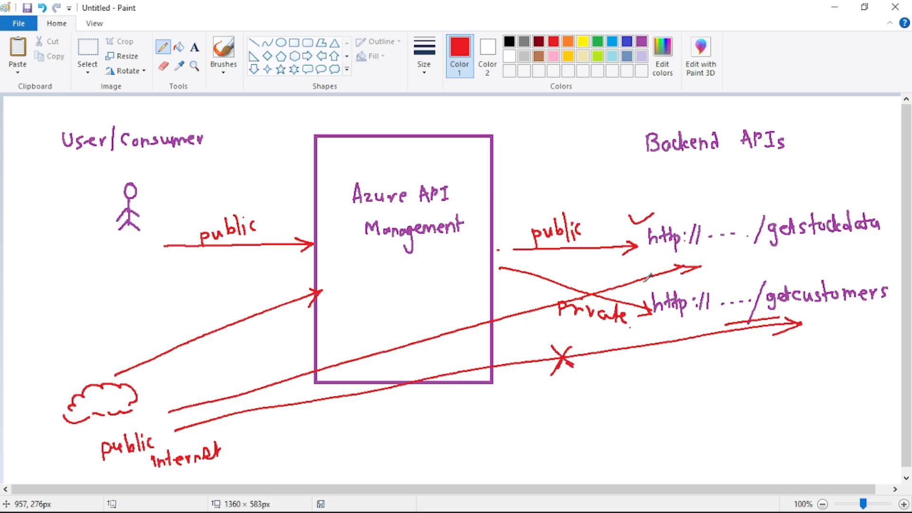
drag(645, 284, 671, 280)
- Add another cloud-to-APIM arrow, underline both endpoint URLs and tick getstockdata
mouse_move(103, 396)
mouse_down()
mouse_move(137, 311)
mouse_move(313, 306)
mouse_up()
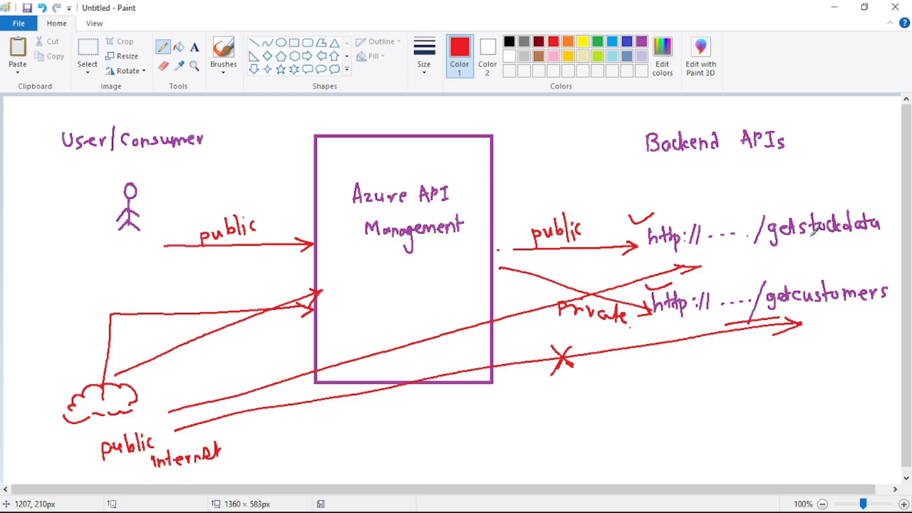
drag(767, 250, 809, 247)
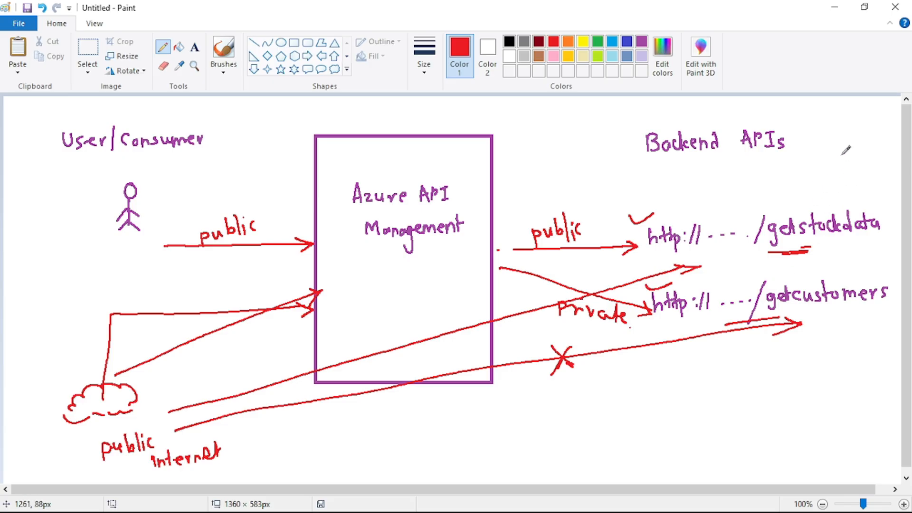
drag(779, 213, 804, 195)
drag(777, 315, 838, 316)
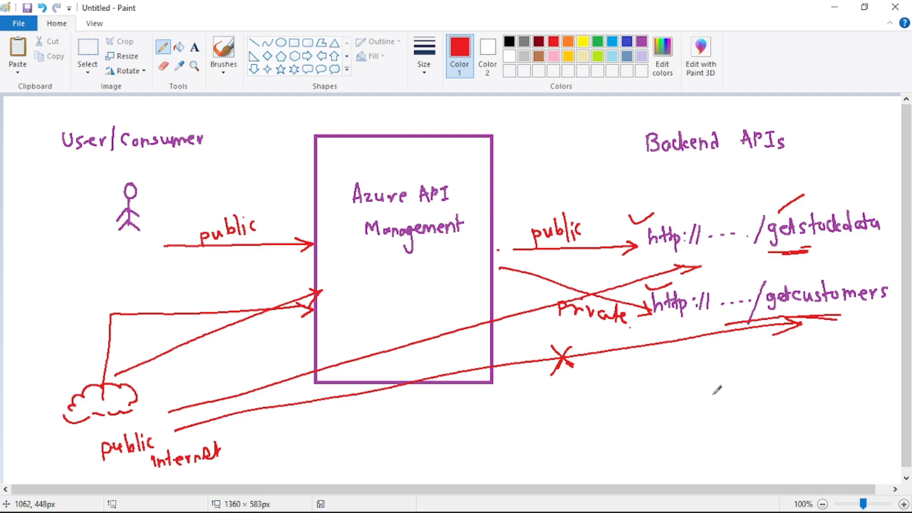
- Sketch a monitor labelled VM below getcustomers and link it with another line
mouse_move(711, 404)
mouse_down()
mouse_move(708, 382)
mouse_move(749, 391)
mouse_move(710, 412)
mouse_up()
drag(733, 406, 740, 411)
drag(713, 418, 744, 416)
drag(723, 433, 754, 437)
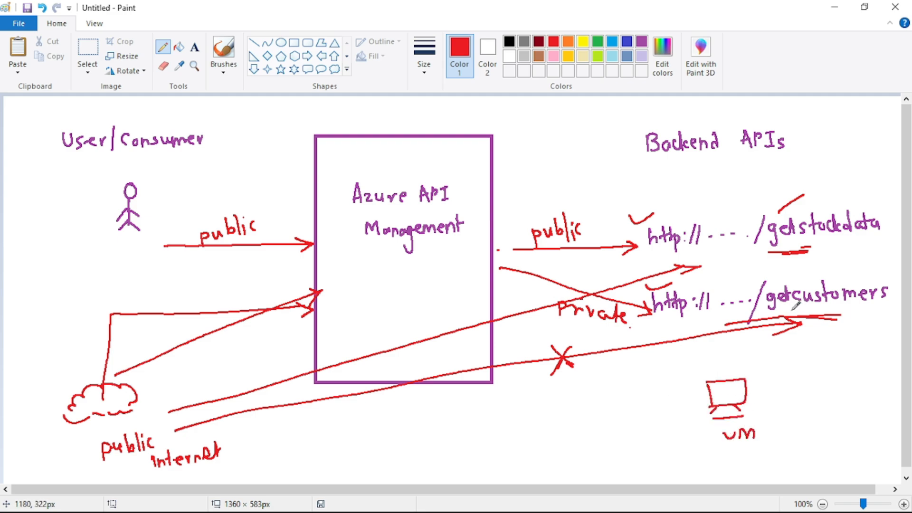
mouse_move(796, 312)
mouse_down()
mouse_move(827, 309)
mouse_move(748, 387)
mouse_move(760, 386)
mouse_up()
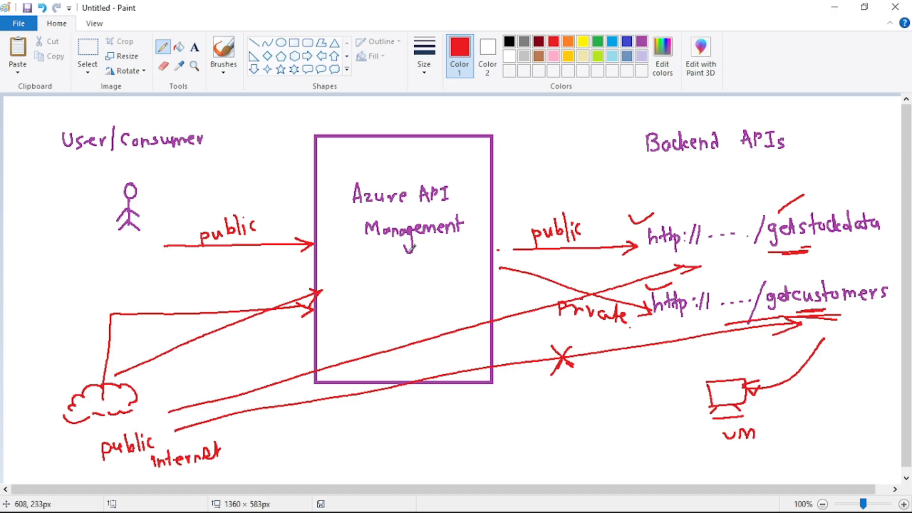
- Write VNET below the API Management box, then clear the canvas
mouse_move(465, 435)
mouse_down()
mouse_move(496, 433)
mouse_move(505, 444)
mouse_up()
mouse_move(507, 429)
mouse_down()
mouse_move(520, 426)
mouse_move(513, 443)
mouse_up()
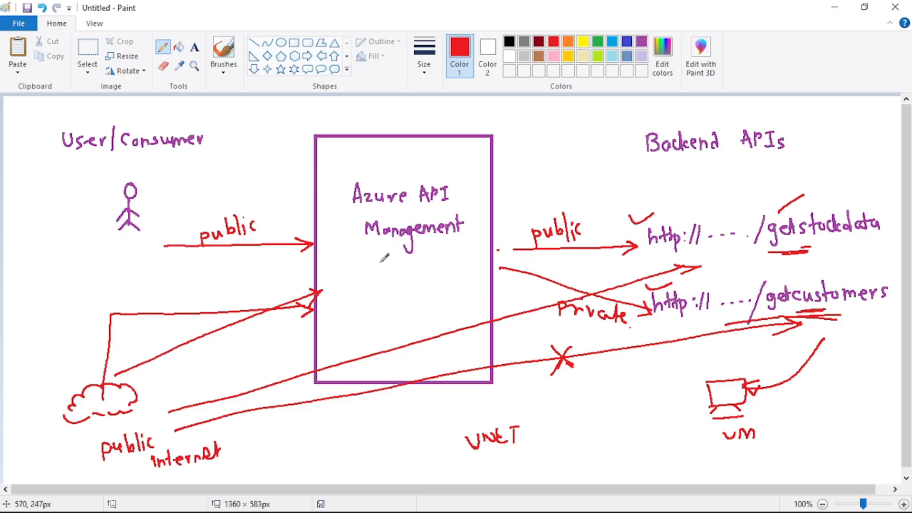
drag(397, 258, 405, 256)
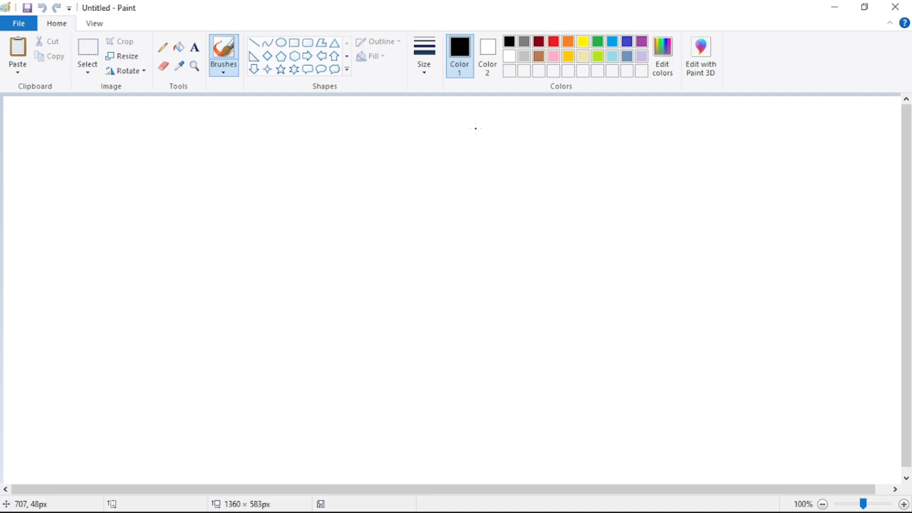
- Pick purple and the Pencil, then write list item 1] VNET
click(163, 46)
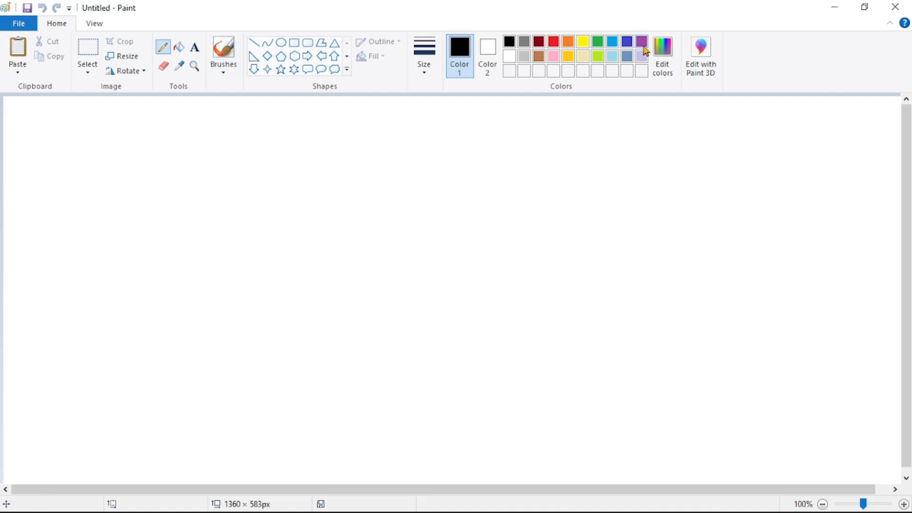
click(641, 42)
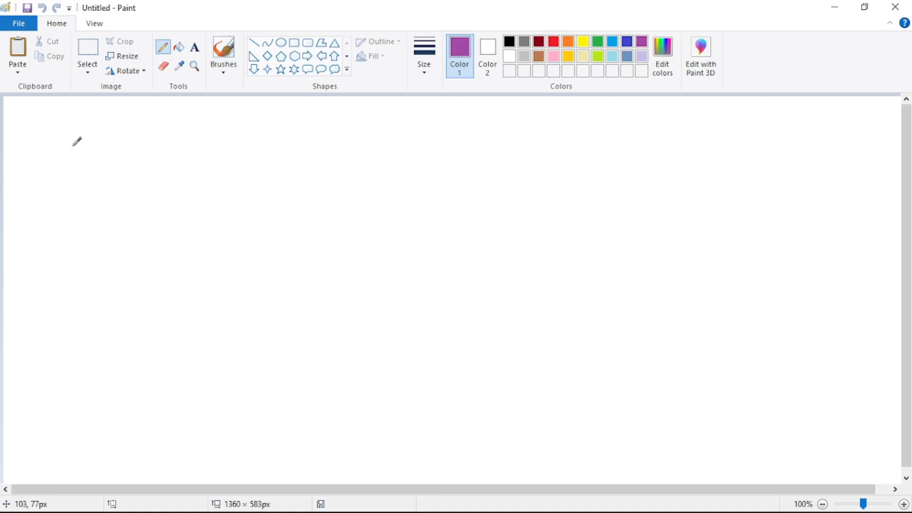
drag(62, 149, 62, 161)
mouse_move(66, 146)
mouse_down()
mouse_move(71, 166)
mouse_move(147, 143)
mouse_move(167, 151)
mouse_up()
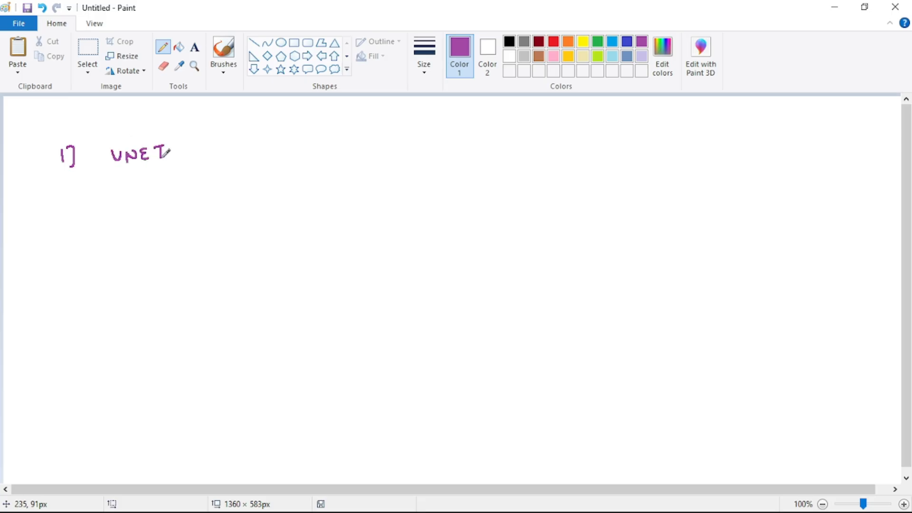
- Write item 2] subnet with an arrow to APIM
drag(62, 194, 76, 211)
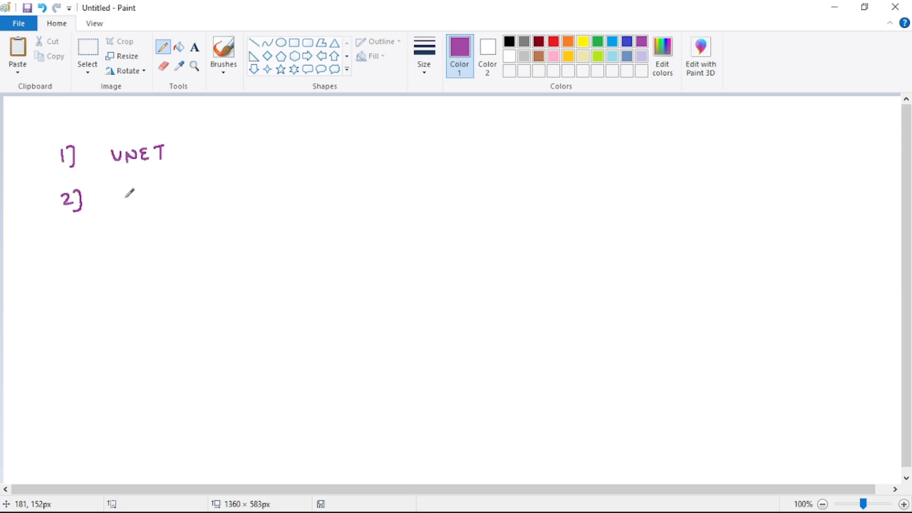
mouse_move(126, 197)
mouse_down()
mouse_move(166, 207)
mouse_move(241, 201)
mouse_move(217, 212)
mouse_up()
mouse_move(262, 192)
mouse_down()
mouse_move(259, 208)
mouse_move(268, 207)
mouse_up()
drag(260, 203, 272, 208)
drag(272, 194, 288, 192)
drag(286, 194, 285, 205)
mouse_move(283, 207)
mouse_down()
mouse_move(306, 196)
mouse_move(310, 204)
mouse_up()
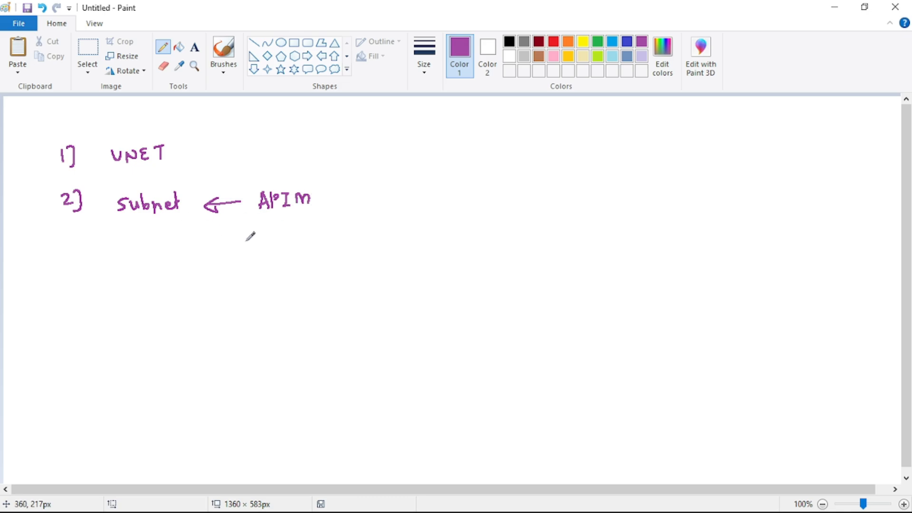
- Add external mode under APIM, write item 3] NSG, and put an equals sign after VNET
mouse_move(216, 244)
mouse_down()
mouse_move(246, 240)
mouse_move(229, 250)
mouse_move(241, 251)
mouse_up()
drag(234, 242, 268, 243)
drag(280, 243, 293, 230)
drag(313, 247, 333, 240)
drag(333, 239, 354, 244)
drag(65, 290, 67, 310)
mouse_move(78, 289)
mouse_down()
mouse_move(80, 312)
mouse_move(124, 297)
mouse_move(127, 312)
mouse_move(155, 313)
mouse_move(191, 296)
mouse_move(185, 198)
mouse_move(192, 215)
mouse_up()
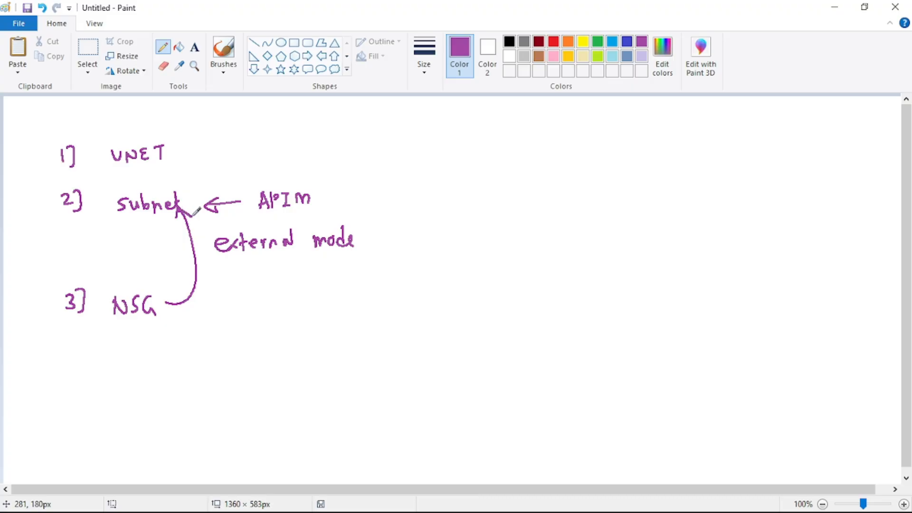
drag(175, 155, 186, 155)
- Write subnet vm on the right and API = private below the VM sketch
mouse_move(646, 182)
mouse_down()
mouse_move(661, 192)
mouse_move(725, 176)
mouse_move(736, 189)
mouse_move(698, 229)
mouse_move(708, 220)
mouse_move(719, 255)
mouse_move(748, 236)
mouse_move(764, 248)
mouse_move(744, 256)
mouse_move(757, 264)
mouse_move(748, 270)
mouse_up()
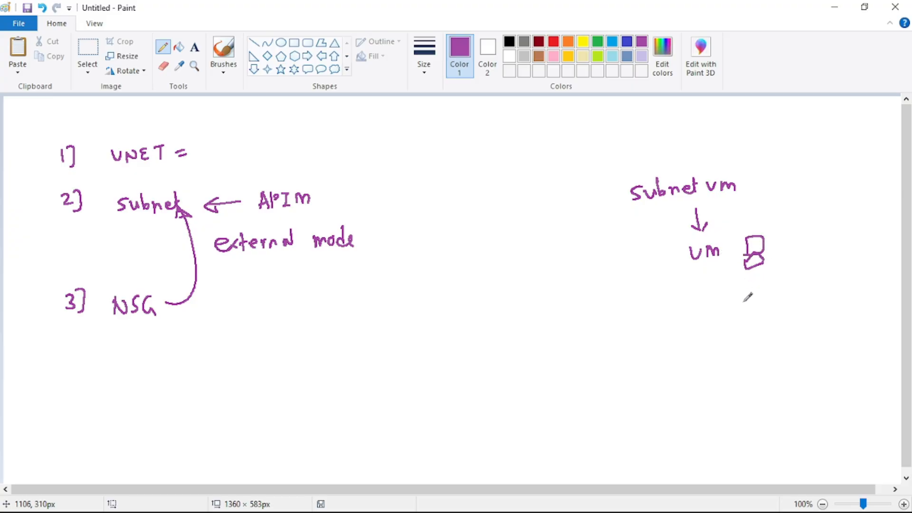
drag(723, 314, 733, 306)
mouse_move(736, 302)
mouse_down()
mouse_move(738, 316)
mouse_move(744, 307)
mouse_up()
drag(749, 302, 762, 297)
mouse_move(774, 312)
mouse_down()
mouse_move(826, 299)
mouse_move(851, 304)
mouse_move(857, 291)
mouse_move(869, 299)
mouse_up()
mouse_move(737, 324)
mouse_down()
mouse_move(717, 329)
mouse_move(754, 322)
mouse_up()
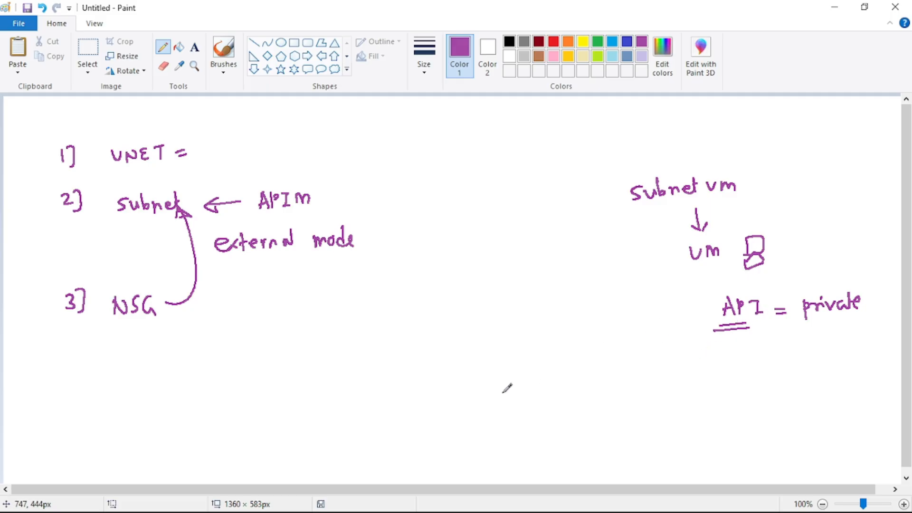
- Write Function App with a public function API, tick API = private, and double-underline function and public
drag(512, 390, 503, 408)
mouse_move(502, 399)
mouse_down()
mouse_move(535, 406)
mouse_move(590, 380)
mouse_move(590, 398)
mouse_move(604, 397)
mouse_move(563, 435)
mouse_up()
mouse_move(561, 428)
mouse_down()
mouse_move(617, 425)
mouse_move(658, 437)
mouse_move(666, 427)
mouse_move(687, 434)
mouse_move(787, 418)
mouse_move(804, 439)
mouse_up()
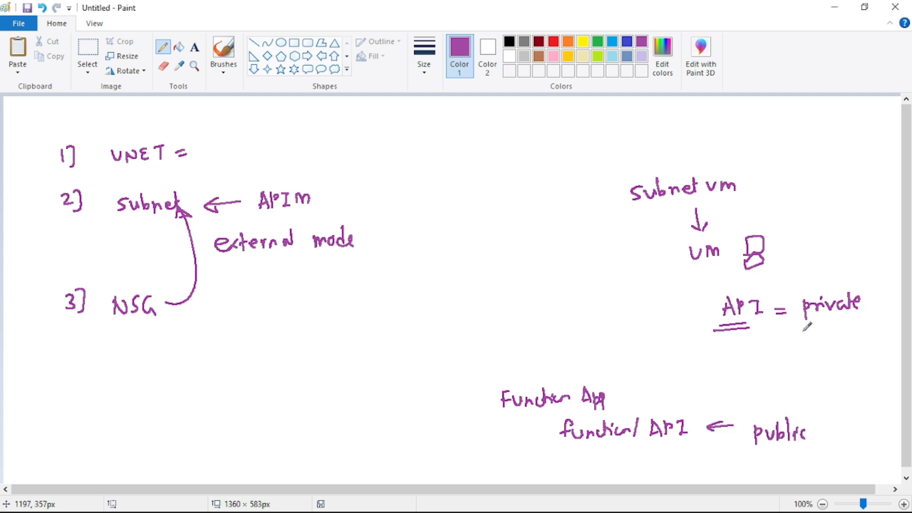
drag(699, 311, 717, 299)
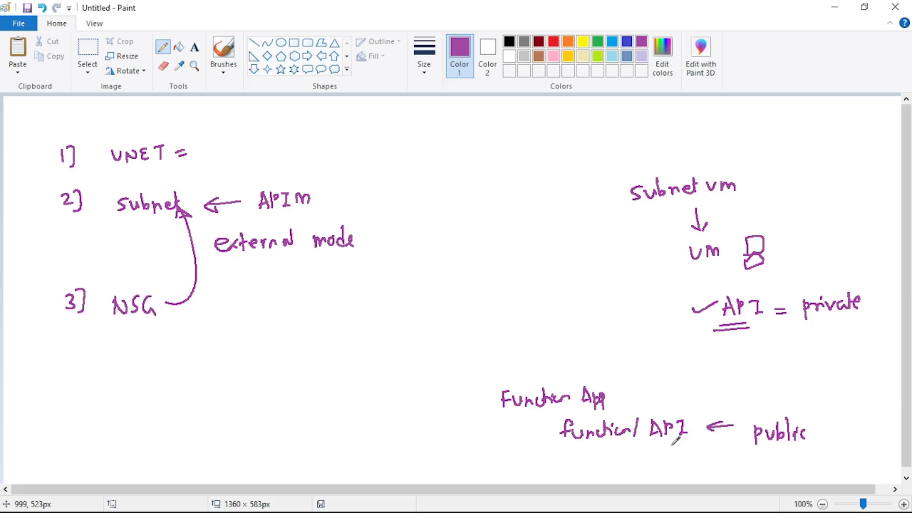
drag(597, 447, 608, 450)
drag(741, 456, 767, 455)
drag(736, 460, 772, 458)
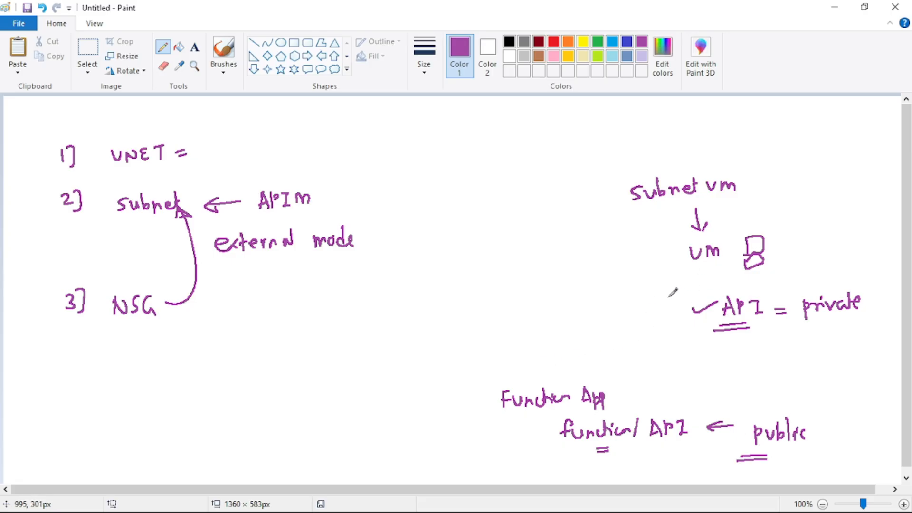
- Bracket both notes, double-underline APIM with an arrow at it, and underline API and function
mouse_move(682, 298)
mouse_down()
mouse_move(670, 307)
mouse_move(682, 349)
mouse_up()
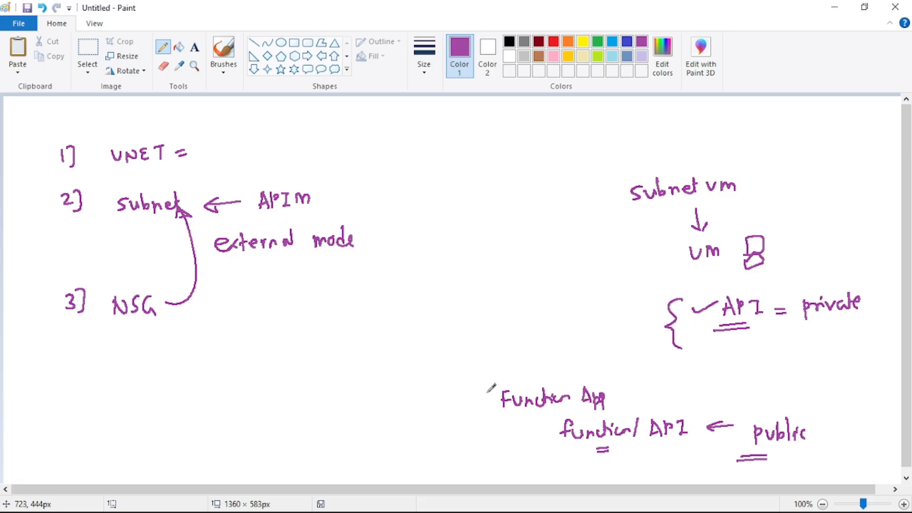
mouse_move(478, 412)
mouse_down()
mouse_move(492, 443)
mouse_move(480, 421)
mouse_up()
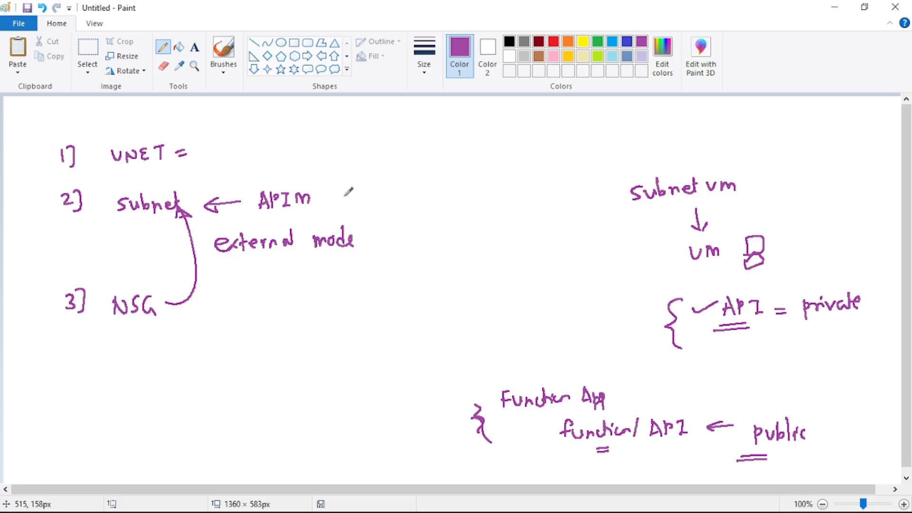
drag(281, 217, 310, 212)
drag(284, 221, 316, 215)
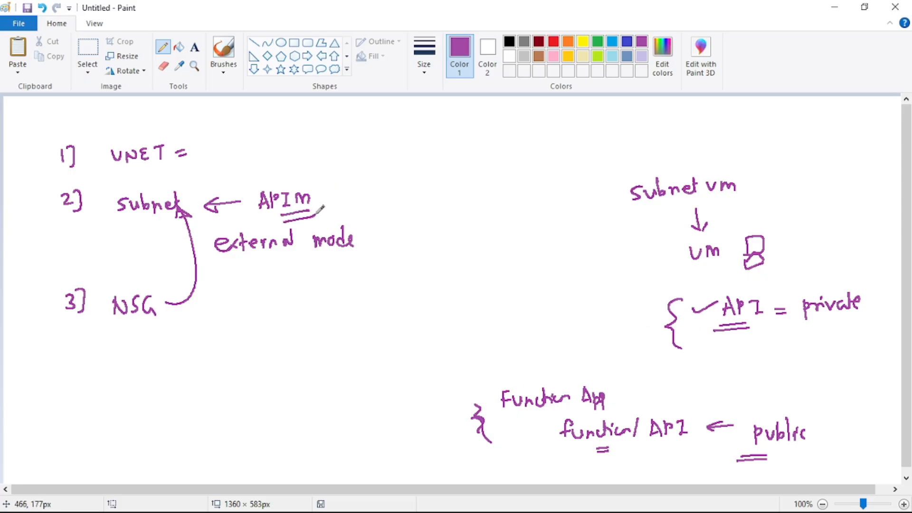
drag(355, 155, 305, 190)
drag(315, 176, 321, 192)
drag(718, 327, 757, 323)
drag(569, 452, 609, 449)
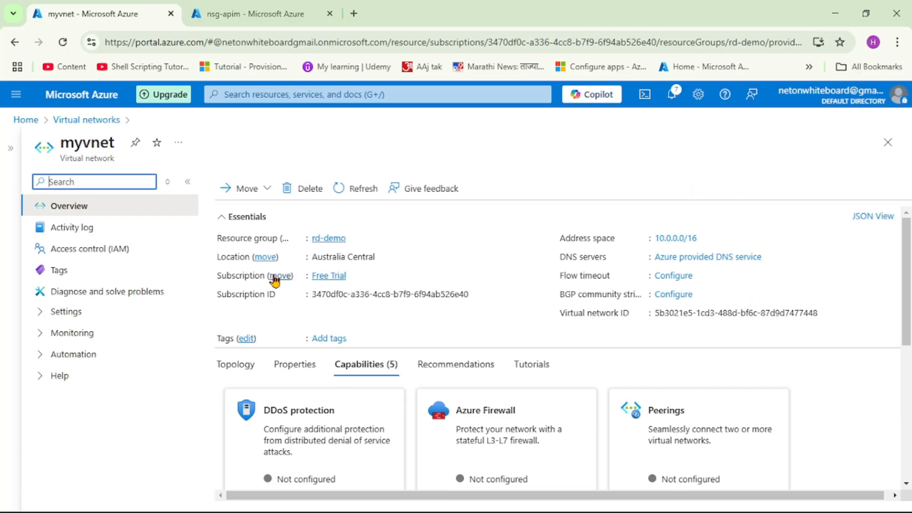
- Open myvnet's Subnets list: apimsubnet (10.0.2.0/24, nsg-apim) and default (10.0.0.0/24)
double_click(86, 143)
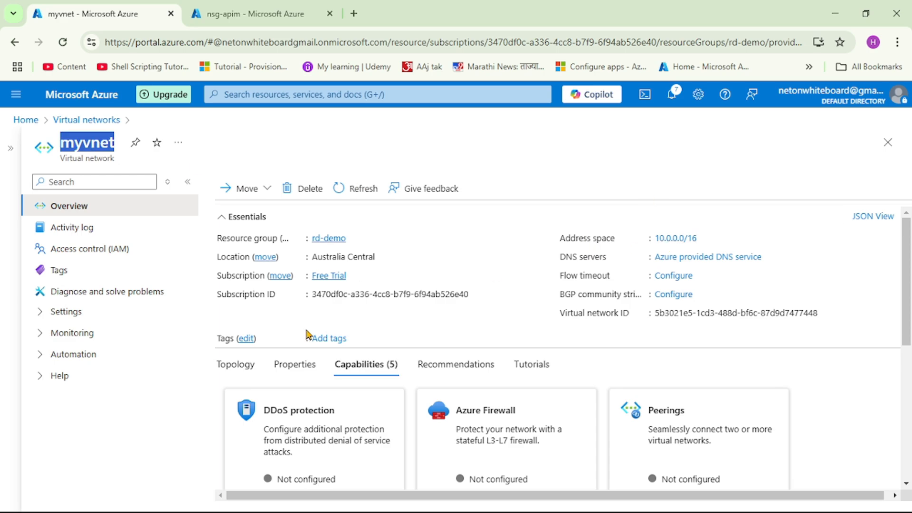
click(45, 312)
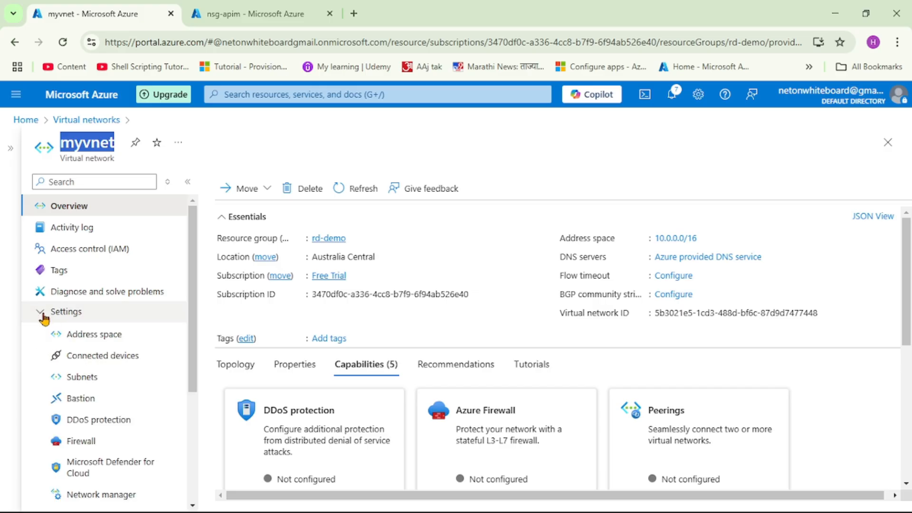
click(86, 377)
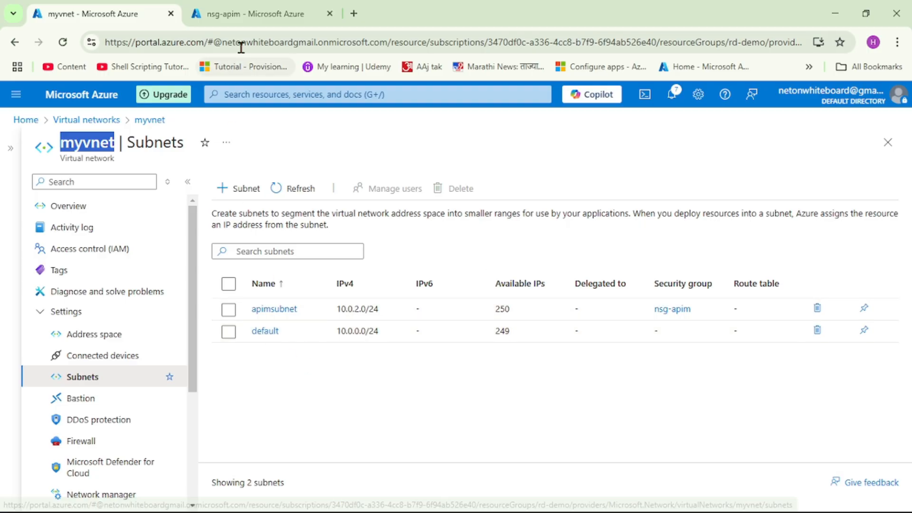
- Switch to nsg-apim and check which subnet it is associated with
click(251, 18)
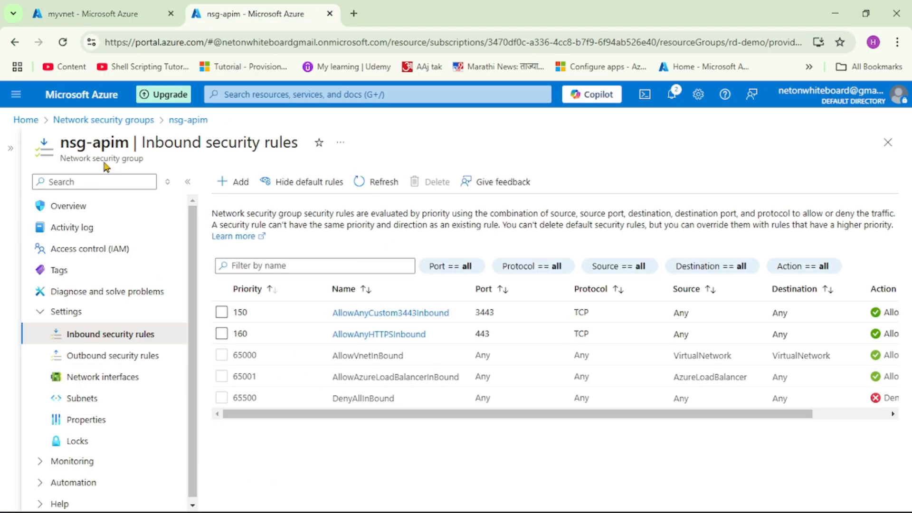
drag(60, 142, 127, 141)
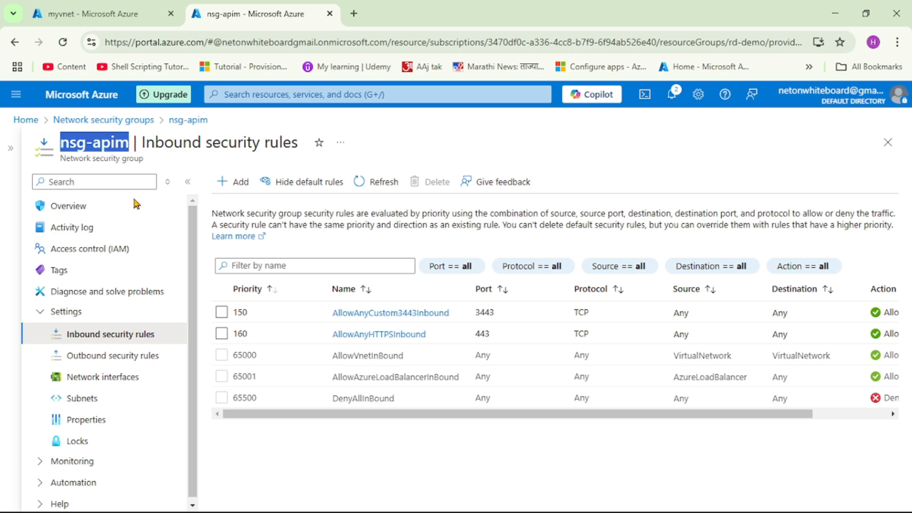
click(90, 400)
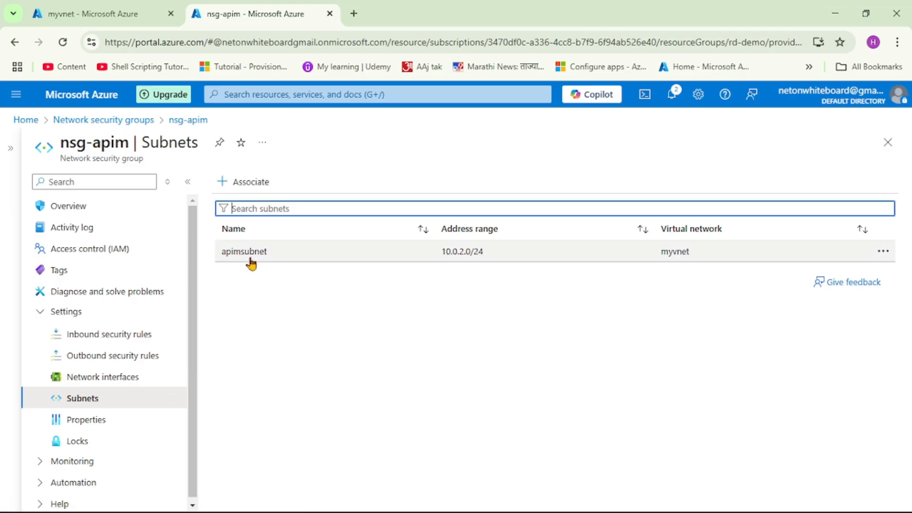
- Review nsg-apim's inbound rules allowing TCP 3443 (priority 150) and 443 (priority 160)
click(105, 217)
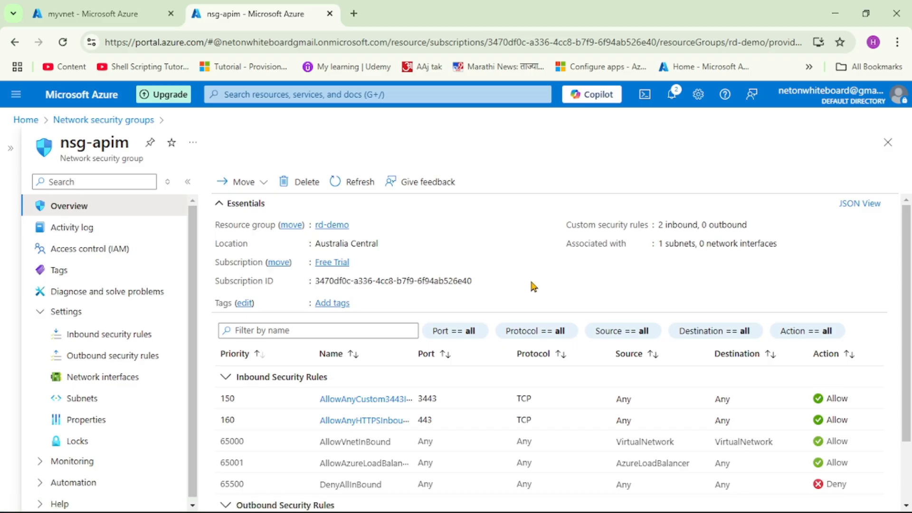
scroll(523, 304, down, 2)
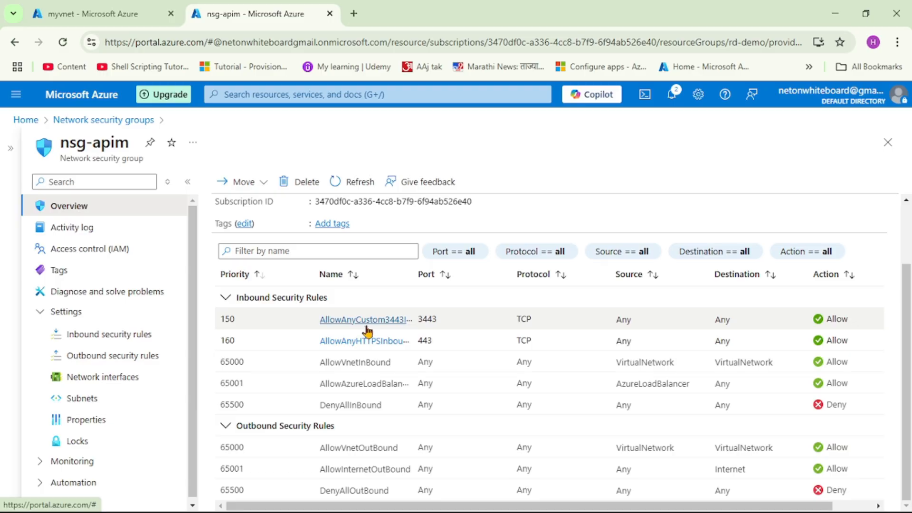
double_click(425, 319)
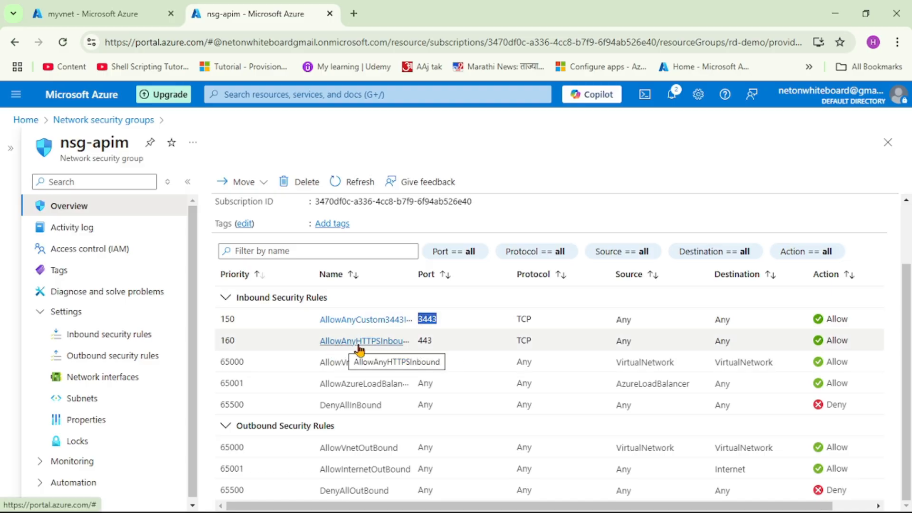
double_click(425, 342)
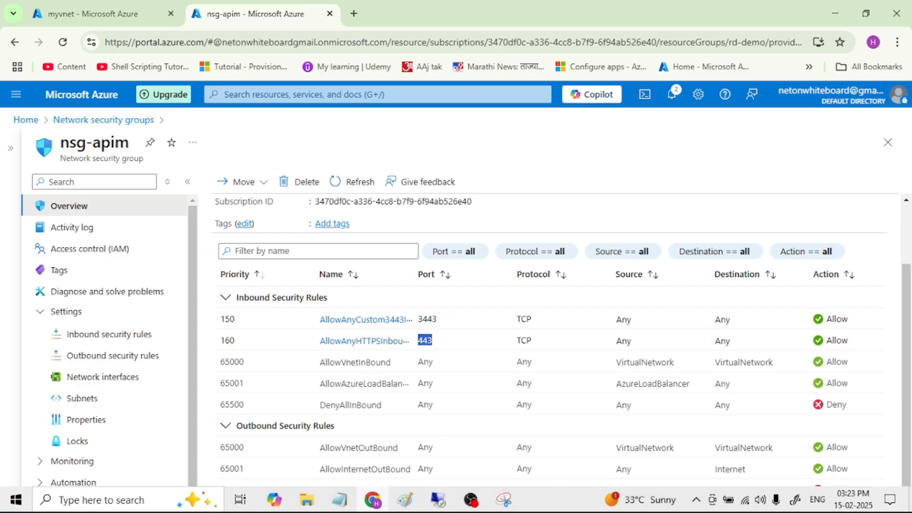
click(425, 504)
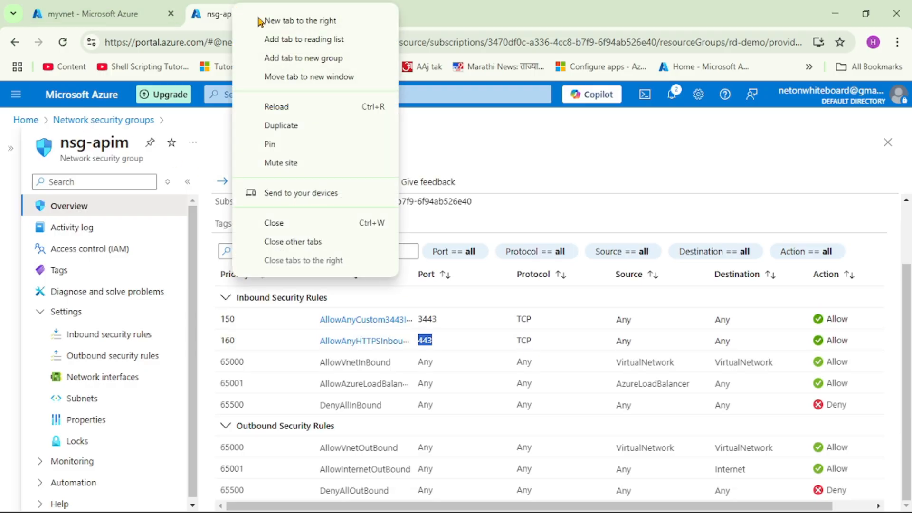
- Duplicate the portal tab to show the my-vm overview, located in myvnet/default
click(278, 125)
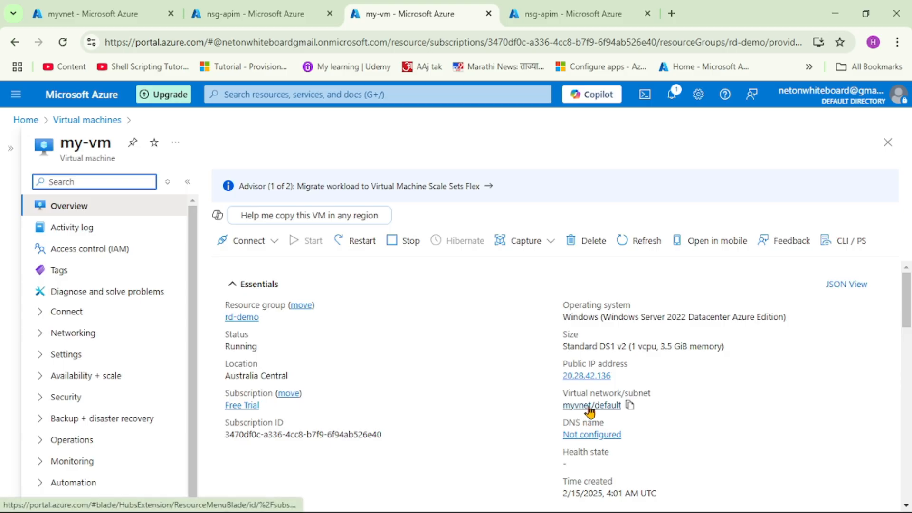
drag(563, 393, 613, 394)
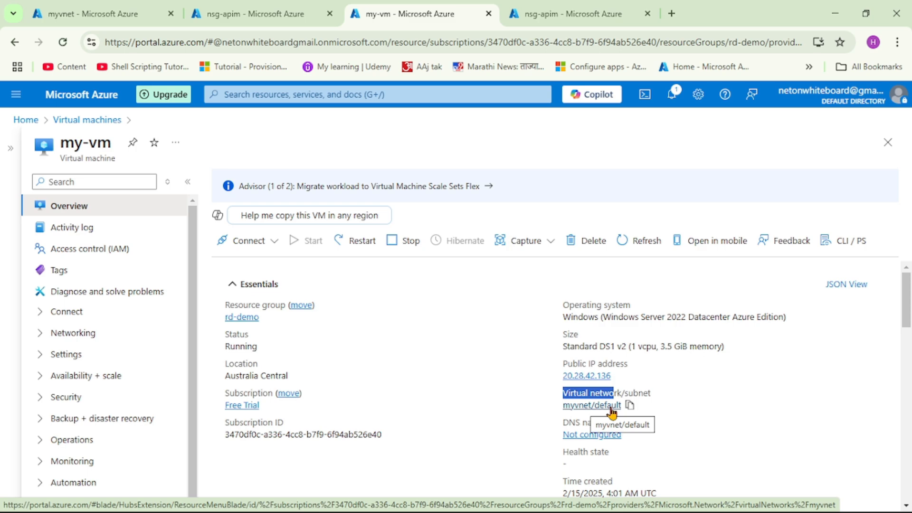
drag(61, 142, 116, 149)
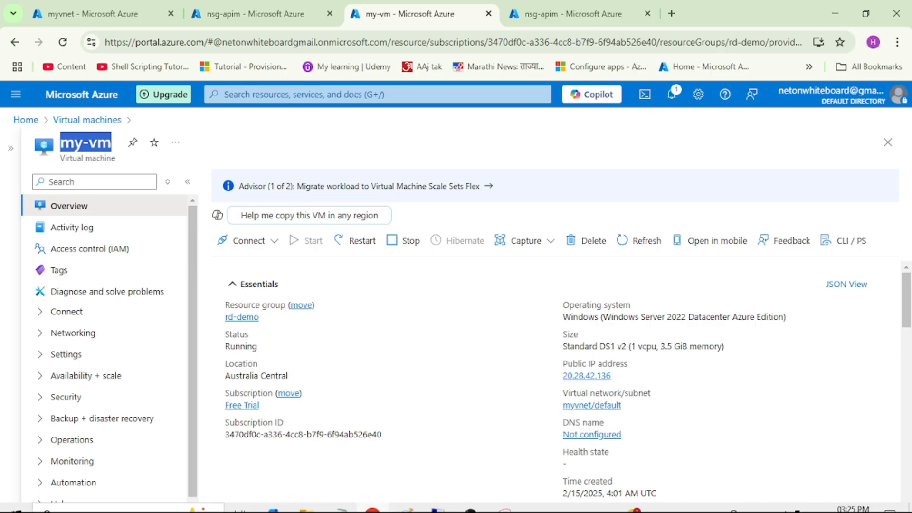
- In the my-vm remote session, show localhost:8080/customer/getcustomers returning the customer list
mouse_move(466, 505)
mouse_move(437, 504)
click(359, 432)
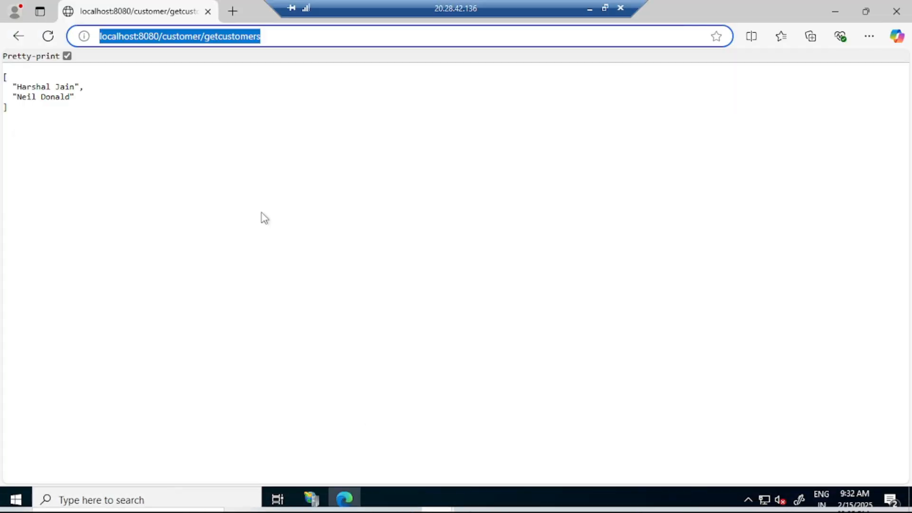
click(274, 173)
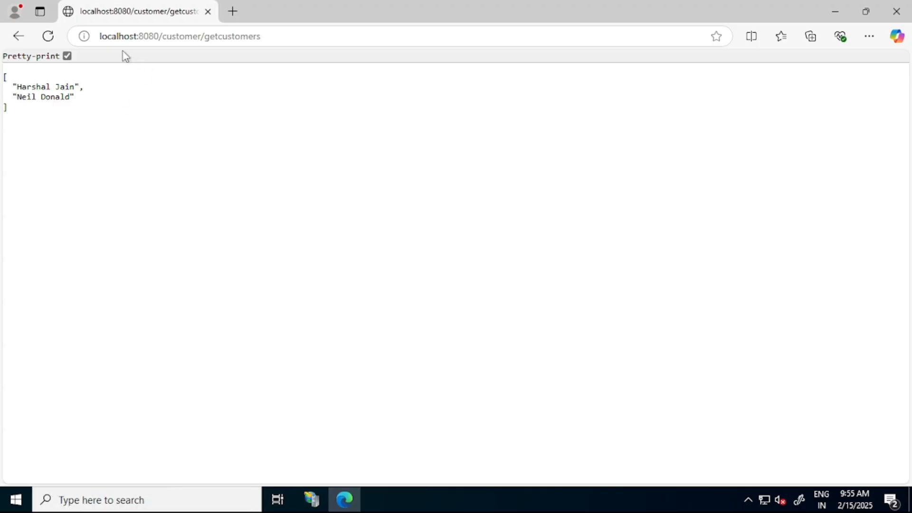
drag(262, 36, 98, 36)
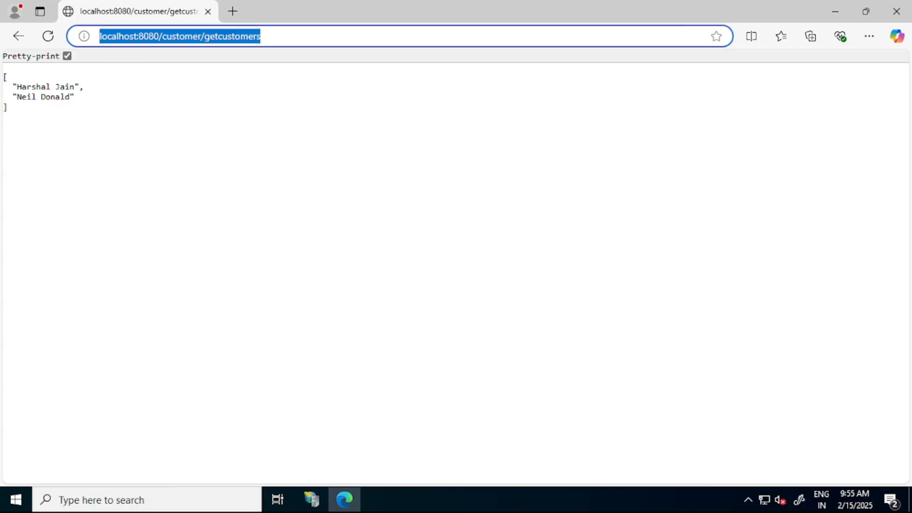
click(269, 155)
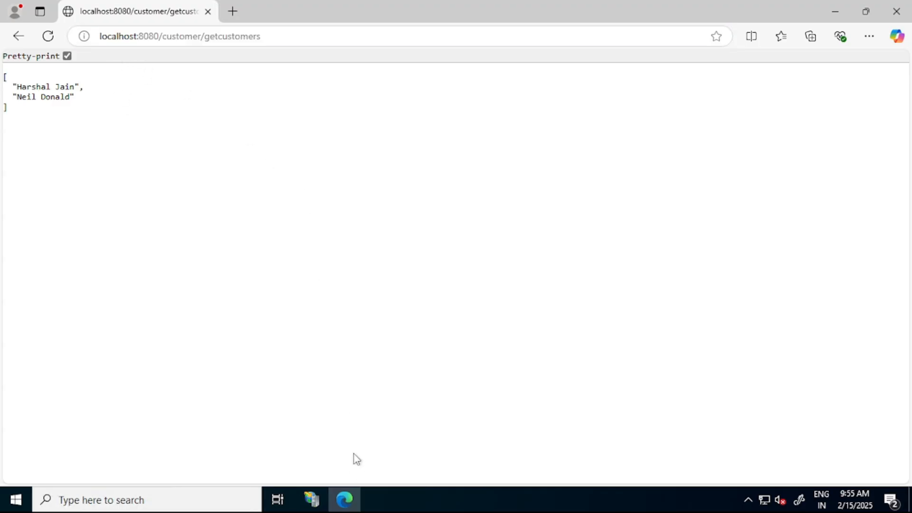
- Show the Customer_API site in IIS Manager, then go back to the portal
click(313, 498)
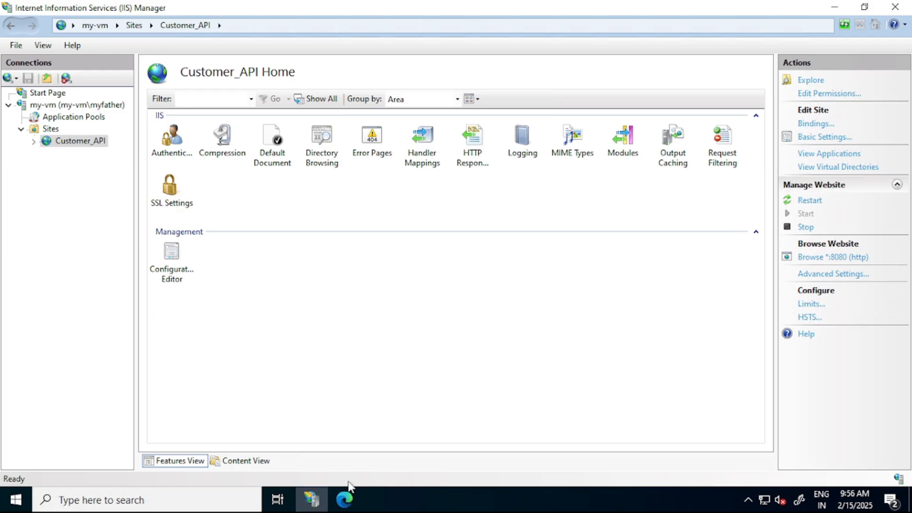
click(345, 498)
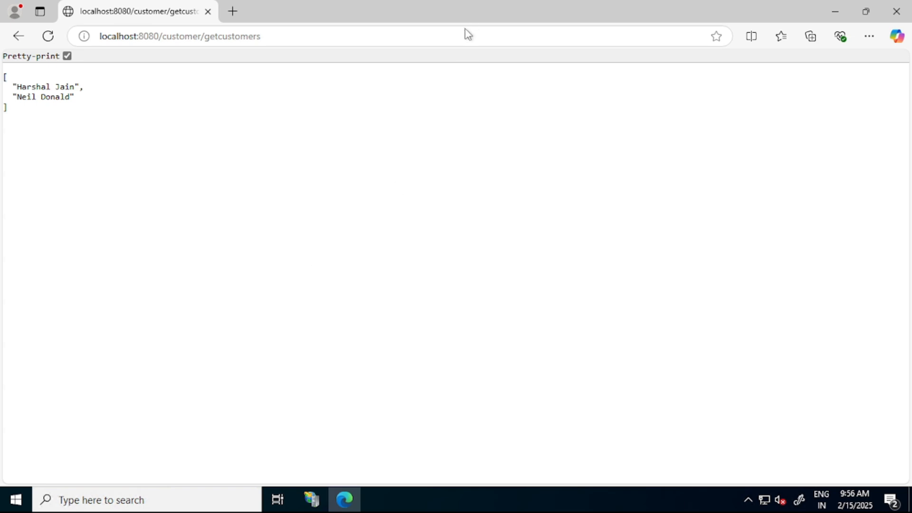
click(589, 9)
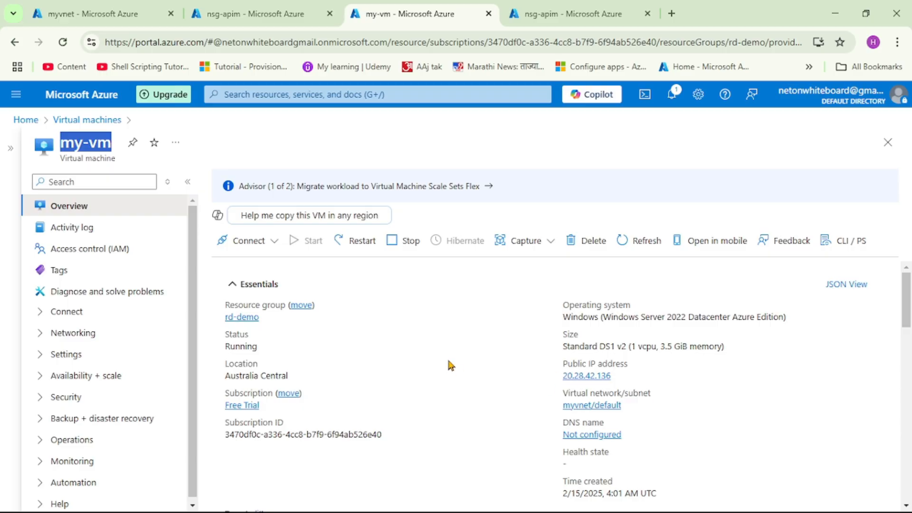
- Find my-vm's private IP 10.0.0.4, then switch back to the VM's remote session
scroll(448, 360, down, 5)
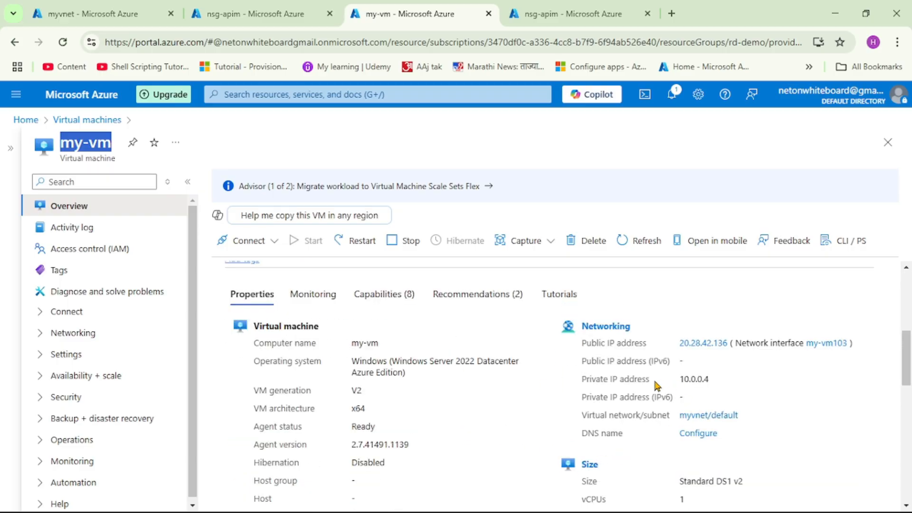
drag(712, 383, 680, 379)
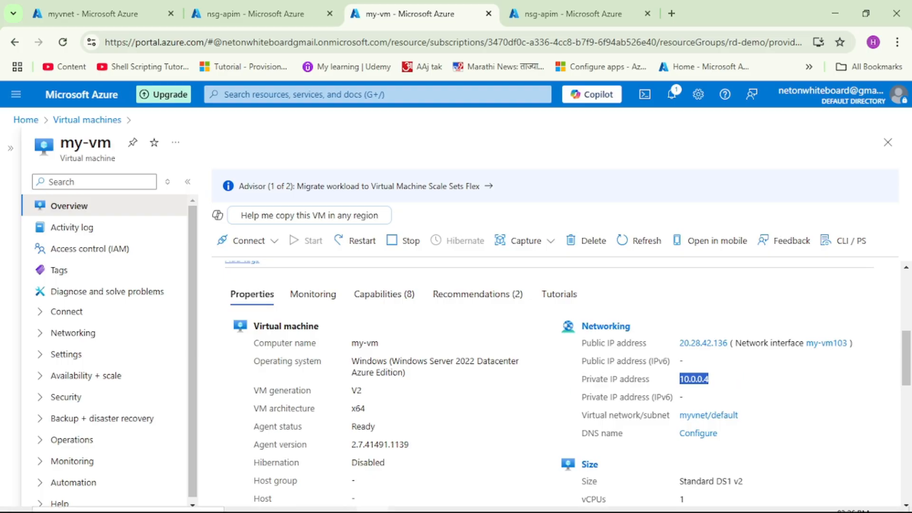
click(439, 500)
click(391, 445)
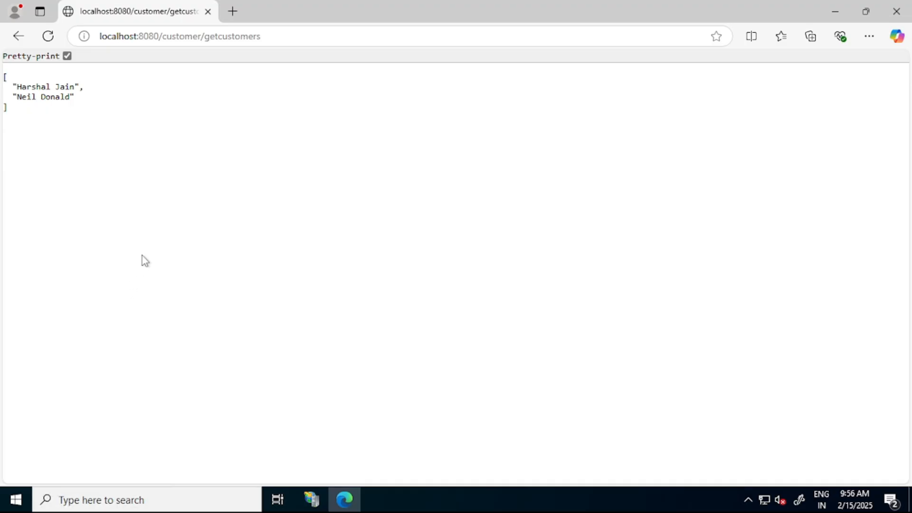
- Check the VM's Firewall & network protection, confirming the active Public network firewall is off
click(11, 503)
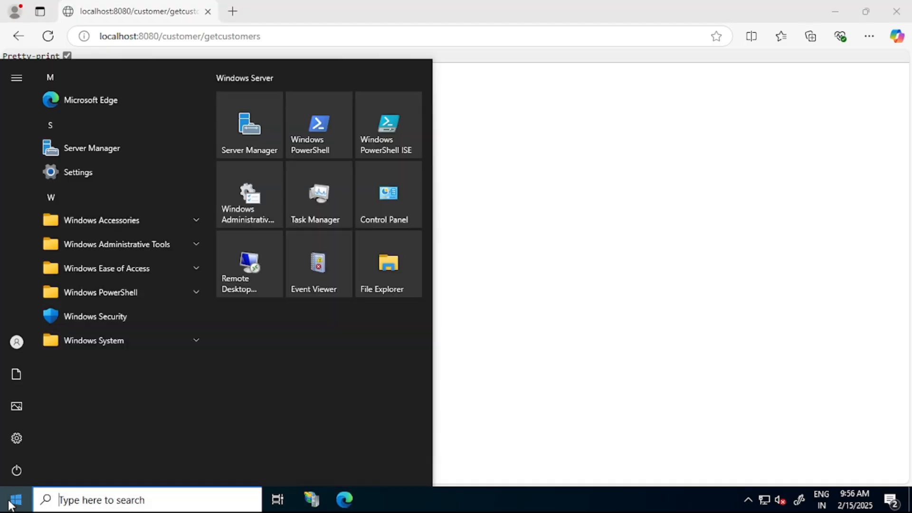
text(fi)
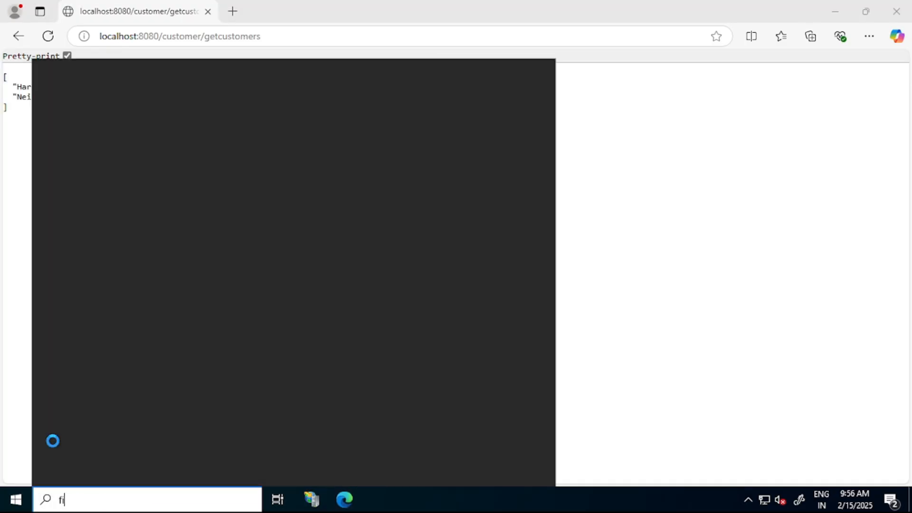
text(re)
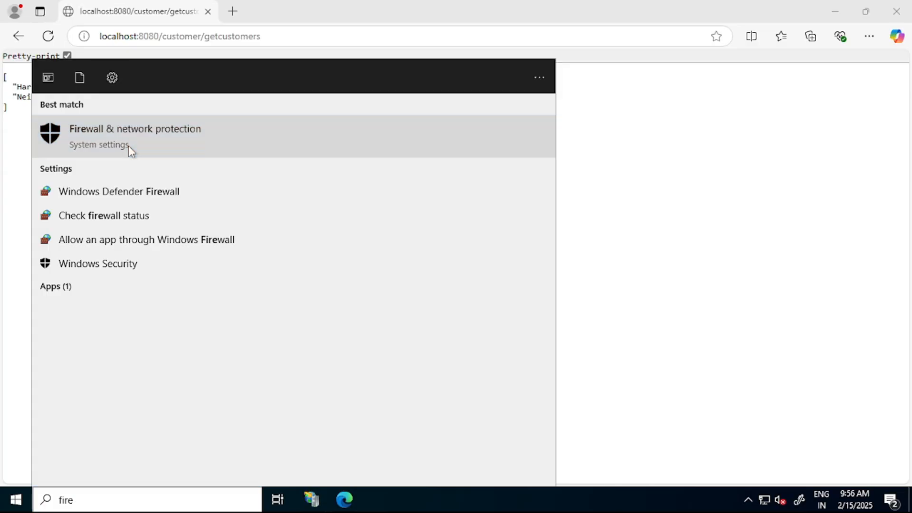
click(130, 151)
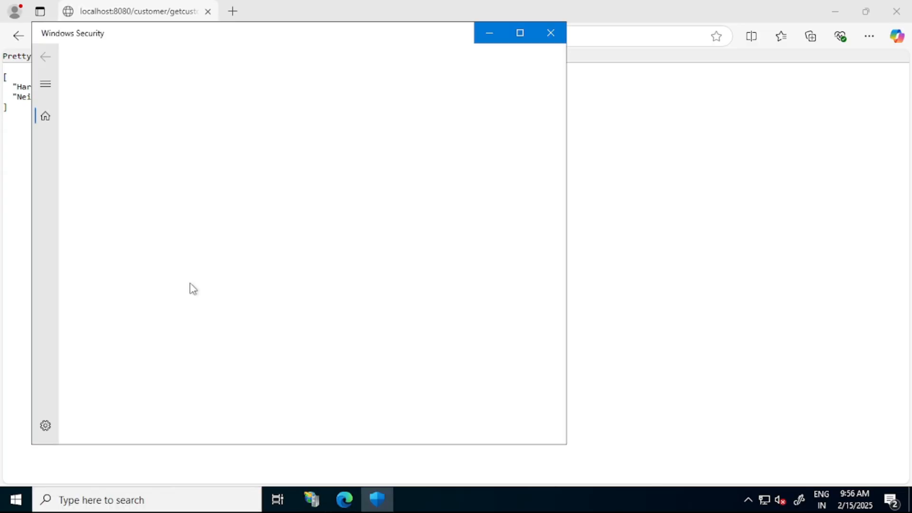
scroll(190, 290, down, 4)
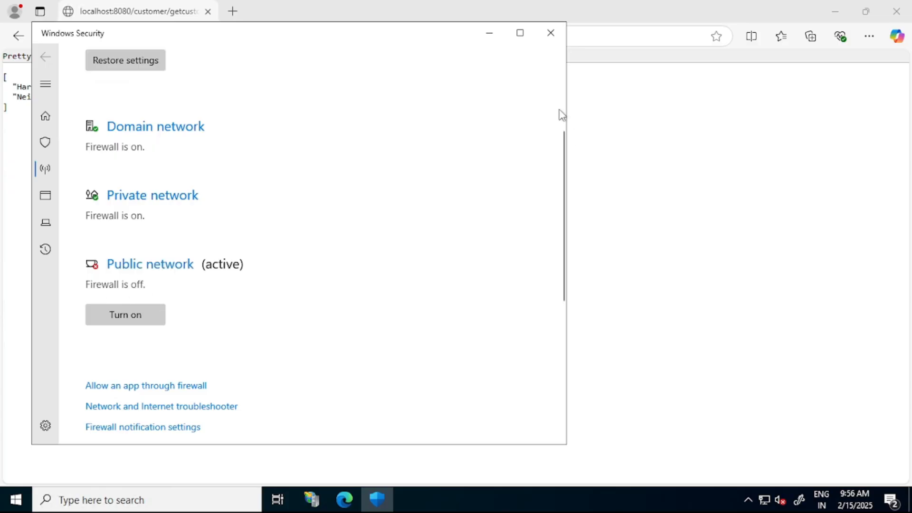
click(551, 33)
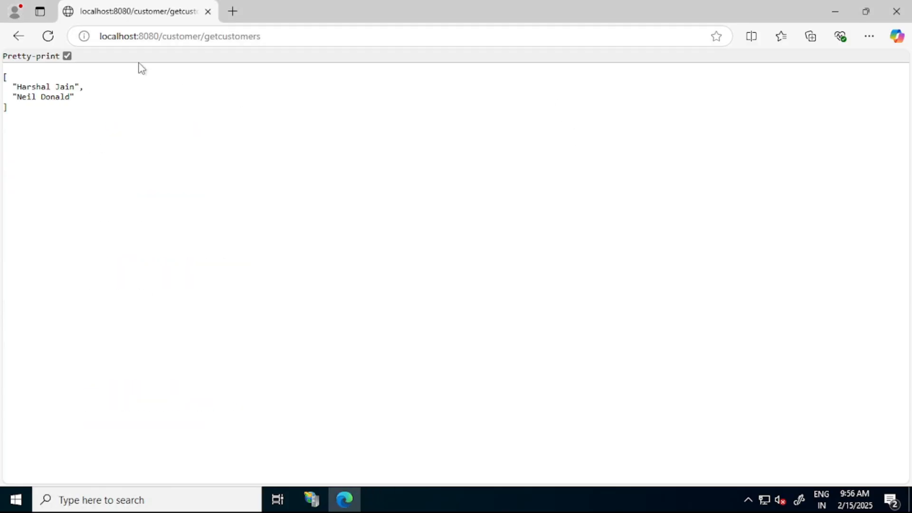
- Load the customer list from 10.0.0.4:8080 by replacing localhost in the address
click(280, 36)
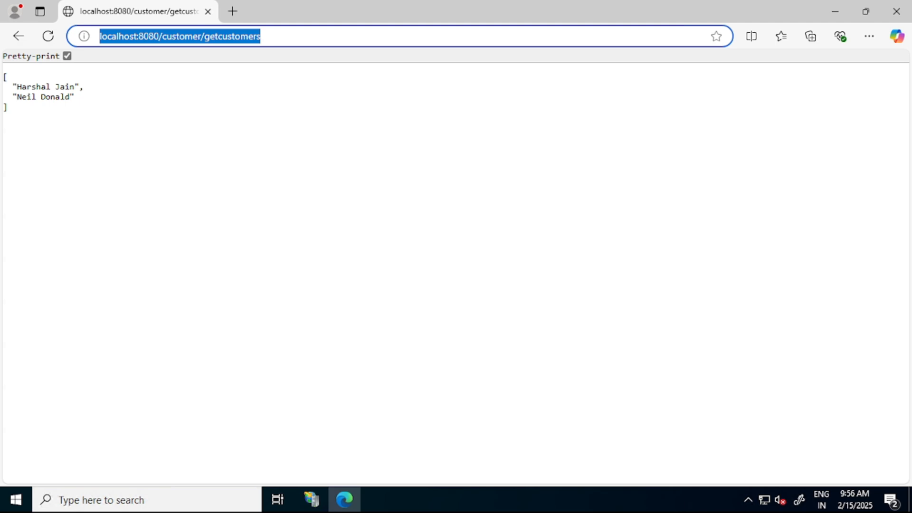
click(275, 85)
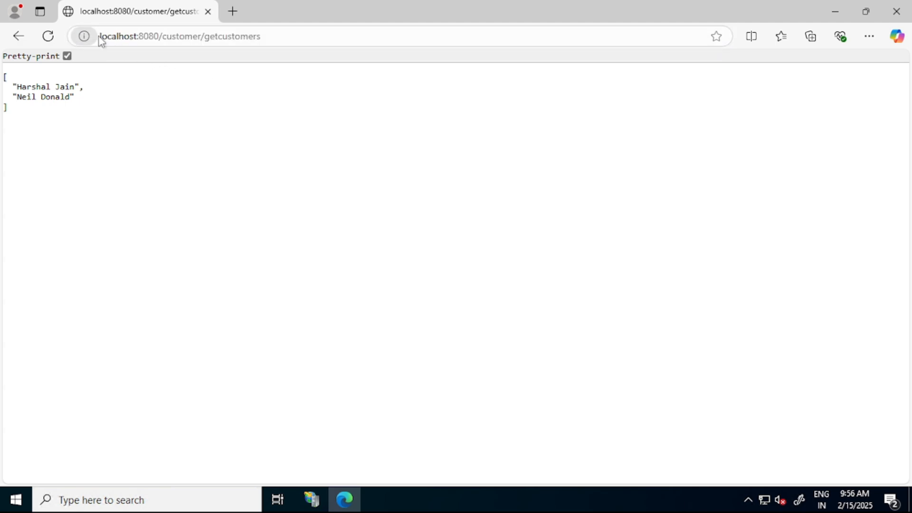
click(157, 38)
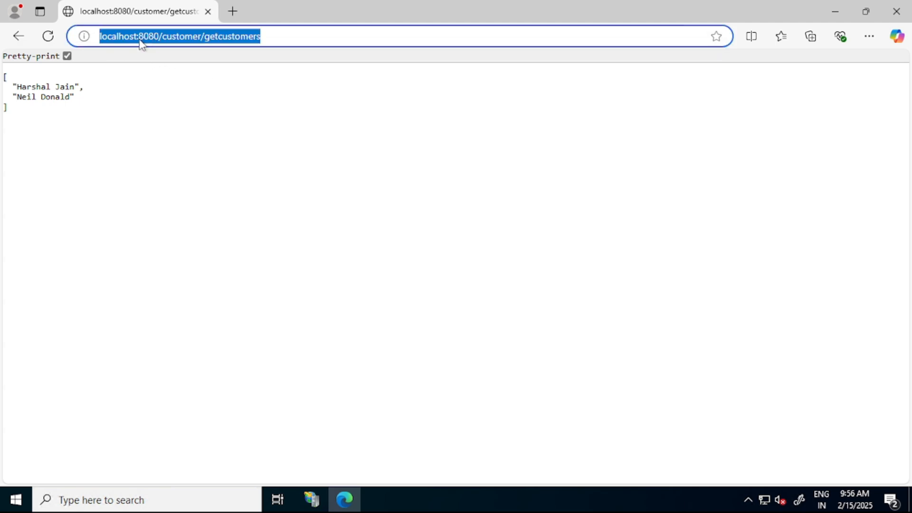
click(135, 37)
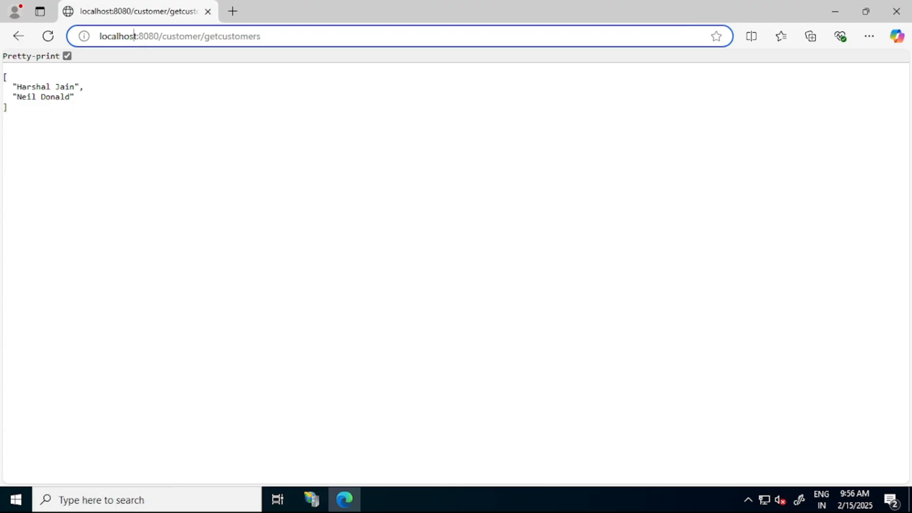
key(shift+Right)
key(Home)
key(ctrl+shift+Right)
text(10.0.0.4)
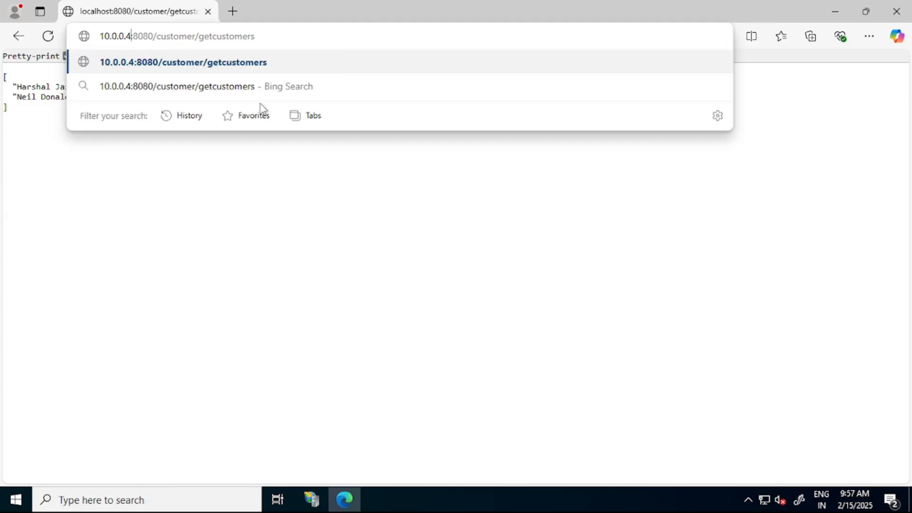
key(Return)
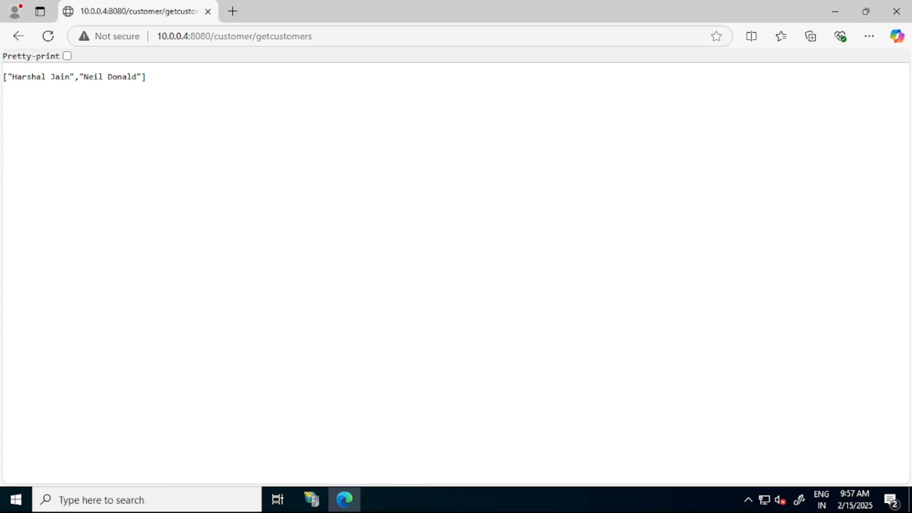
- Try the customer list at 20.28.42.136:8080 in a new tab, which times out
click(285, 36)
key(ctrl+c)
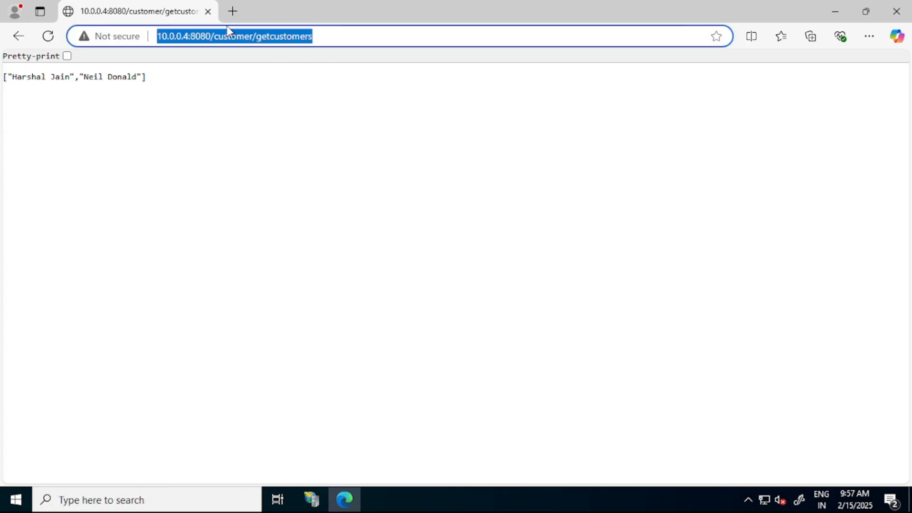
key(ctrl+t)
key(ctrl+v)
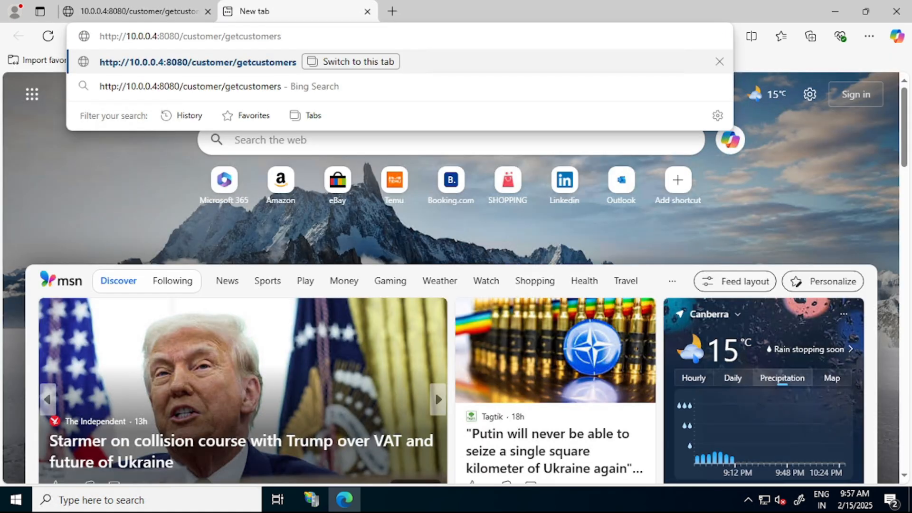
mouse_move(465, 14)
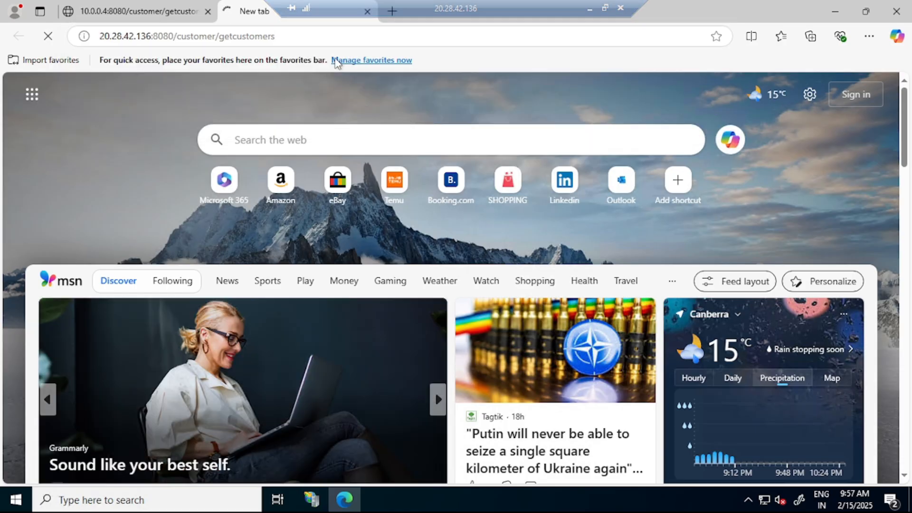
click(435, 391)
mouse_move(511, 8)
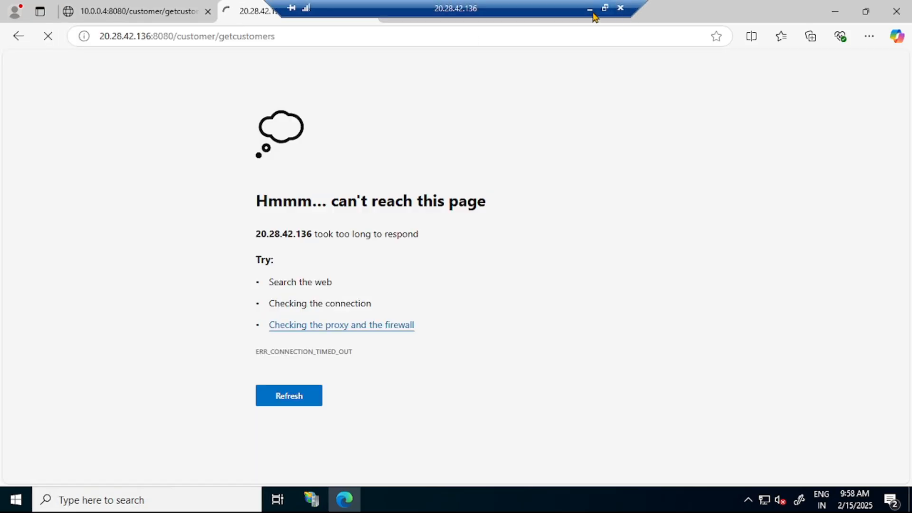
click(594, 16)
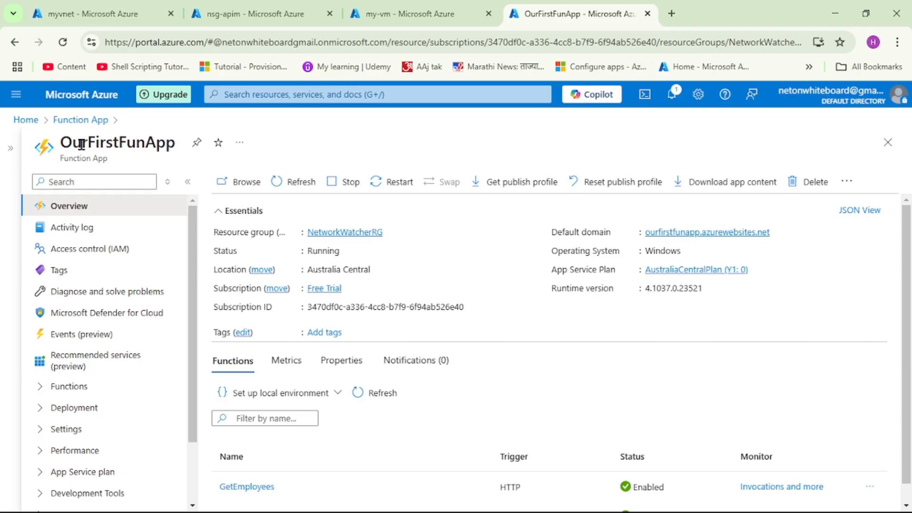
- Open OurFirstFunApp's GetStocksList function and get its default function-key URL
drag(60, 143, 176, 142)
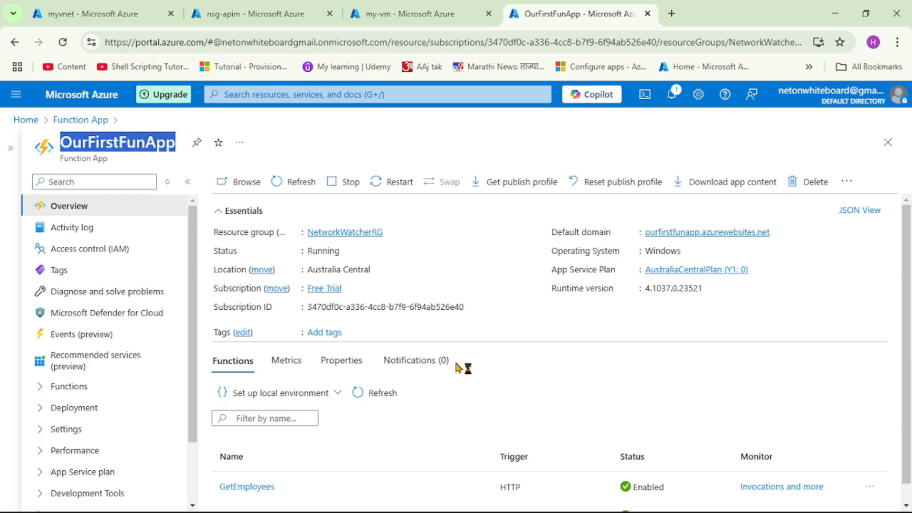
scroll(483, 415, down, 1)
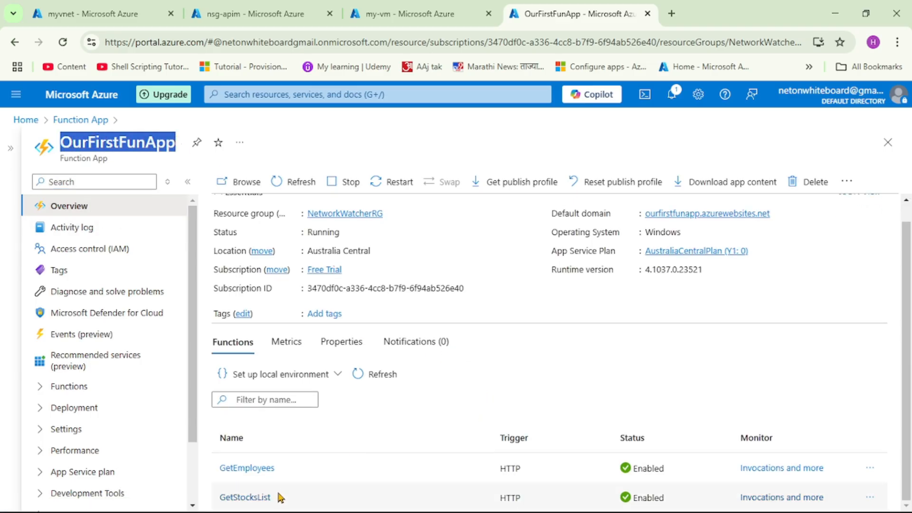
click(254, 498)
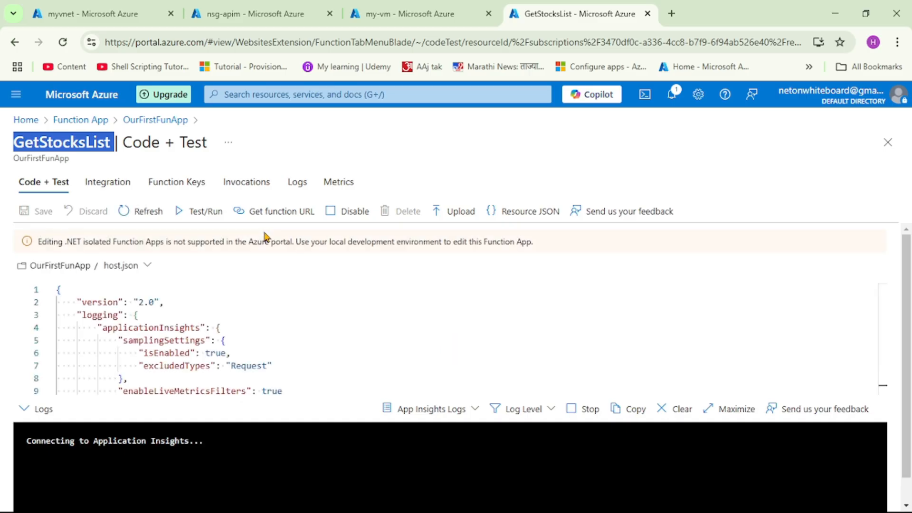
click(259, 215)
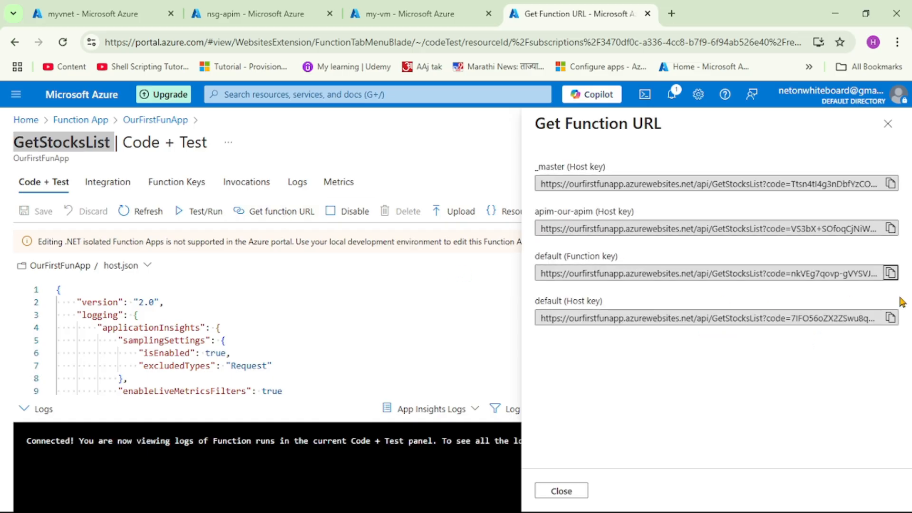
- Call the GetStocksList function-key URL in a new tab, returning four company names
click(673, 15)
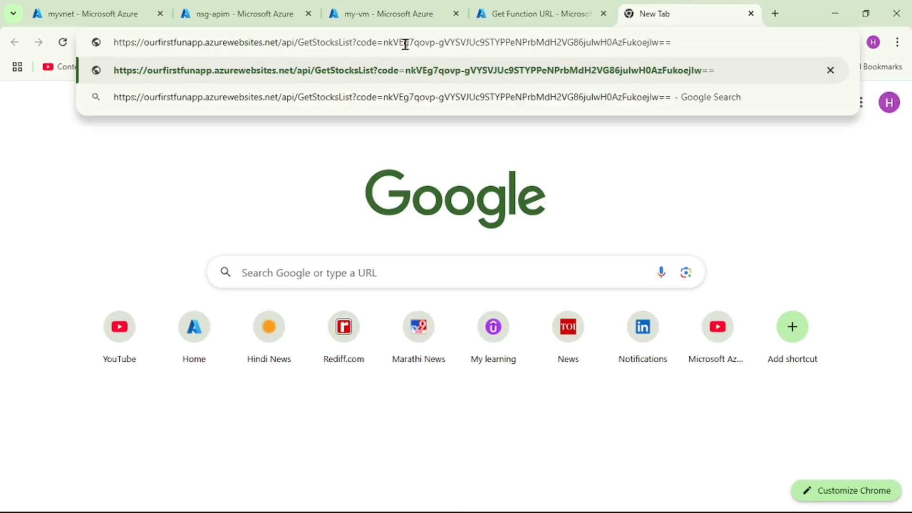
key(Return)
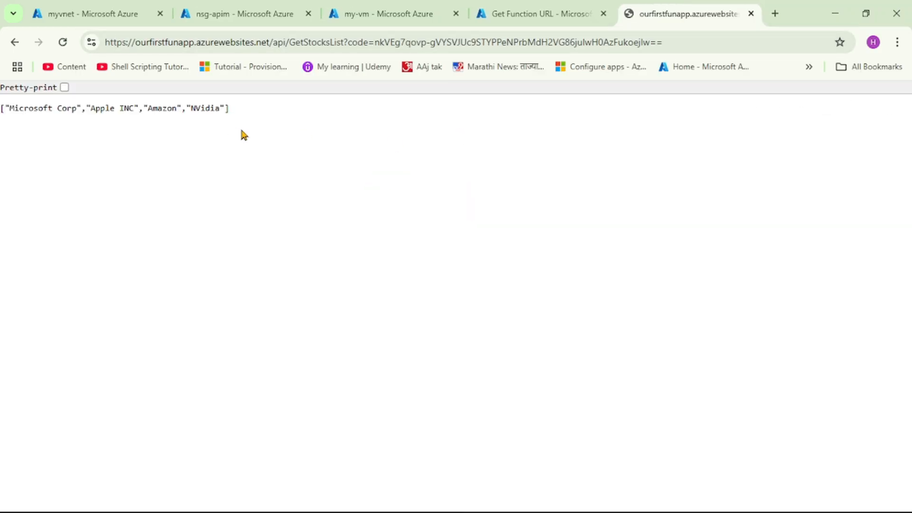
drag(255, 112, 2, 112)
click(249, 110)
drag(249, 110, 1, 117)
click(263, 112)
drag(263, 112, 2, 117)
click(326, 149)
- Close the stock list tab and view our-apim's Network settings: External mode, myvnet's apimsubnet
click(751, 14)
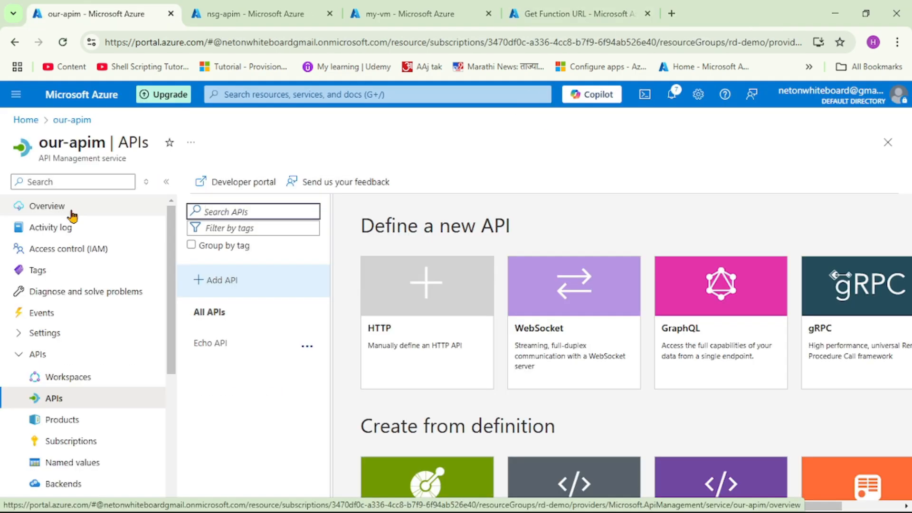
drag(39, 143, 105, 144)
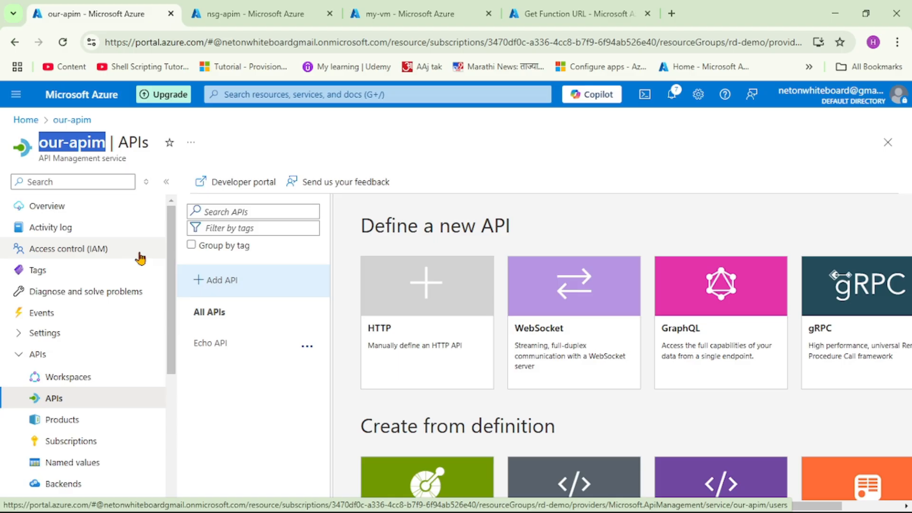
click(69, 183)
text(net)
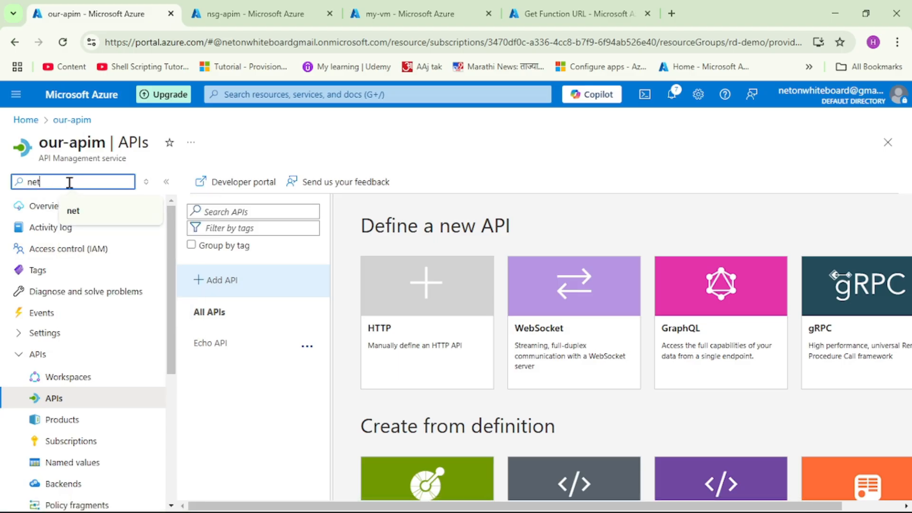
click(60, 228)
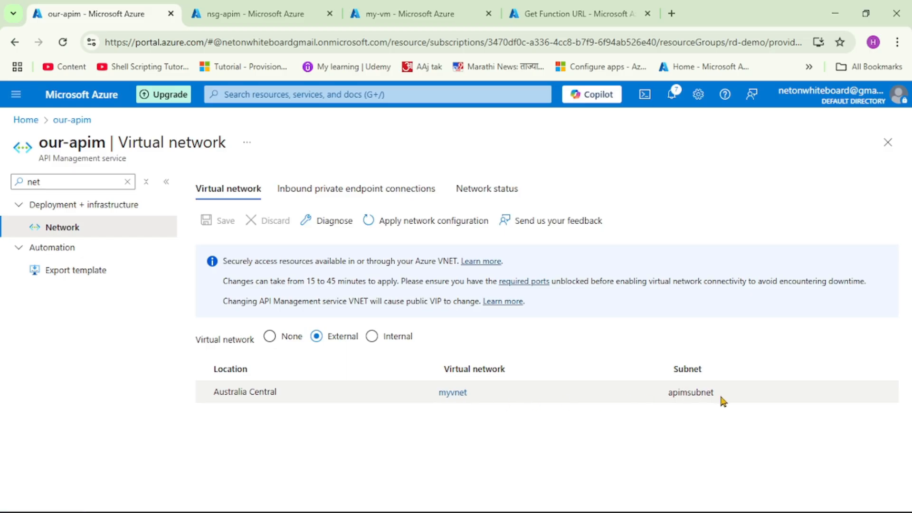
triple_click(685, 391)
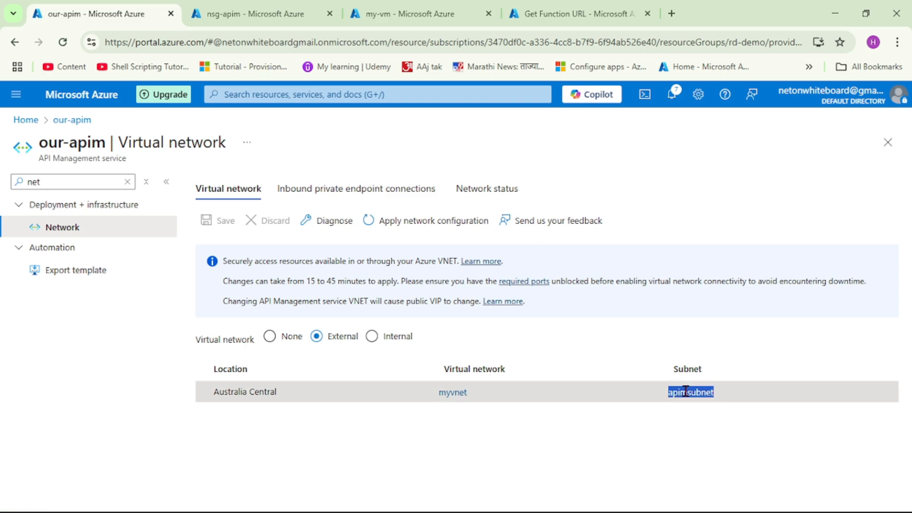
click(269, 16)
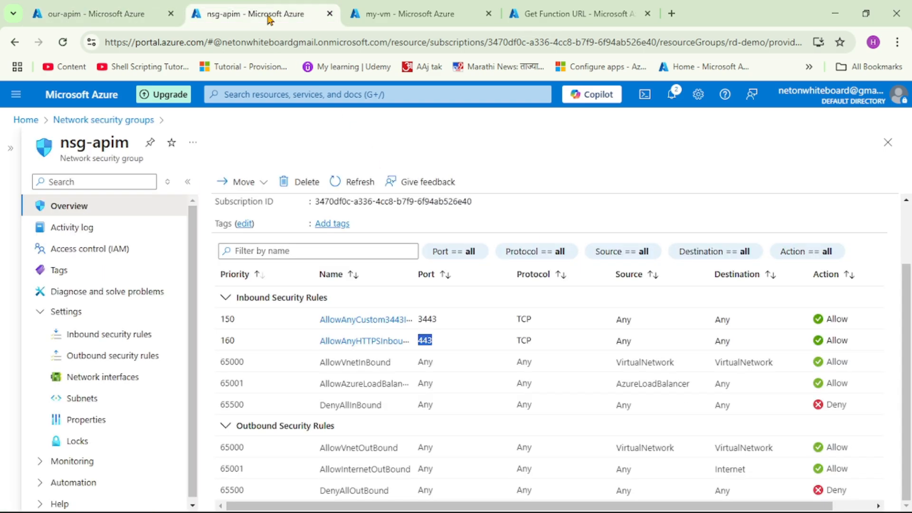
click(481, 351)
click(128, 10)
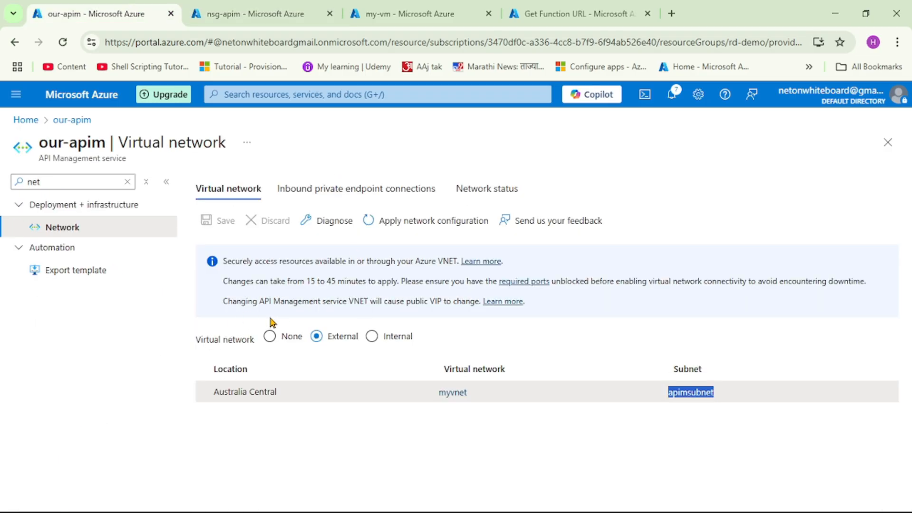
- Clear the net menu filter, go to our-apim's APIs, and choose the HTTP tile
double_click(90, 178)
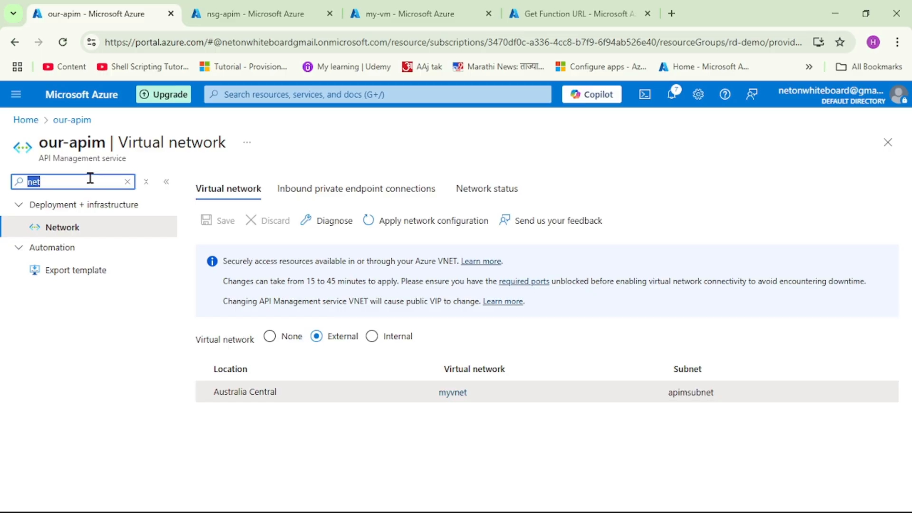
key(BackSpace)
scroll(96, 346, down, 4)
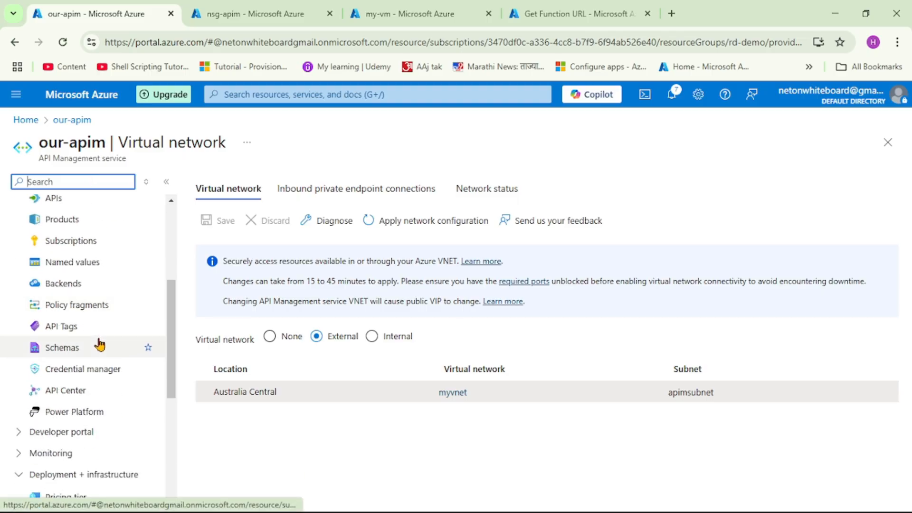
scroll(108, 328, up, 2)
click(59, 265)
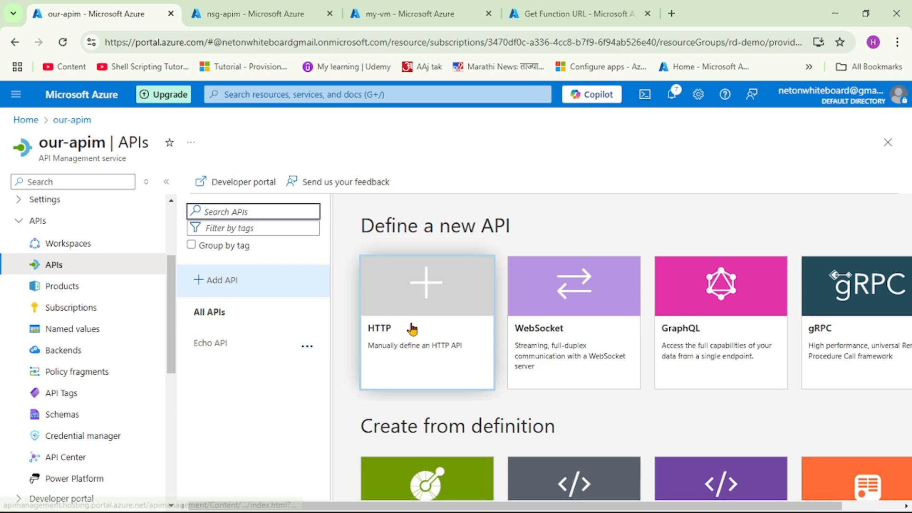
click(425, 309)
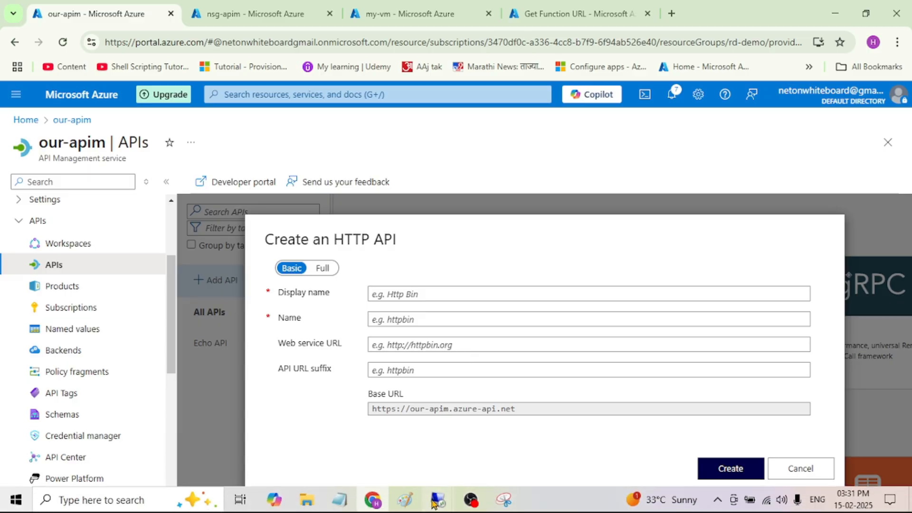
- Copy the 10.0.0.4:8080/customer/getcustomers address from the VM's Edge tab, then return to the portal
mouse_move(435, 501)
click(400, 440)
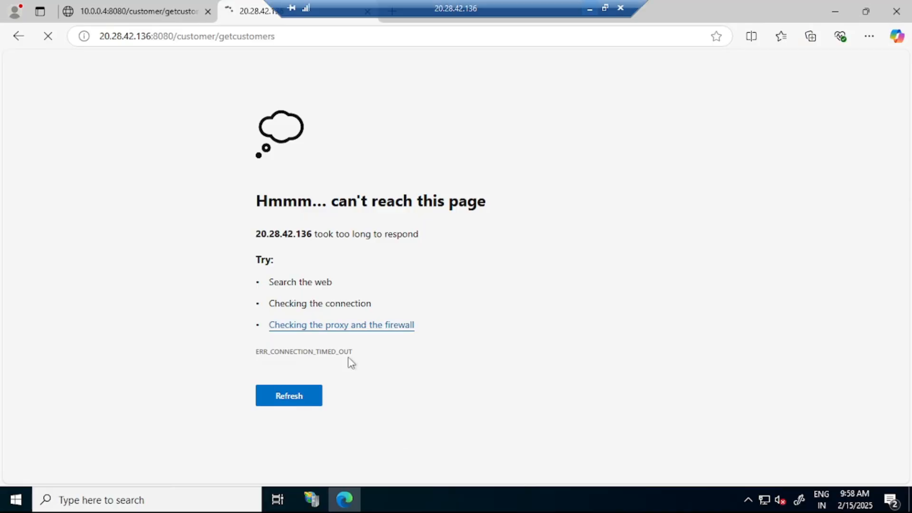
click(135, 13)
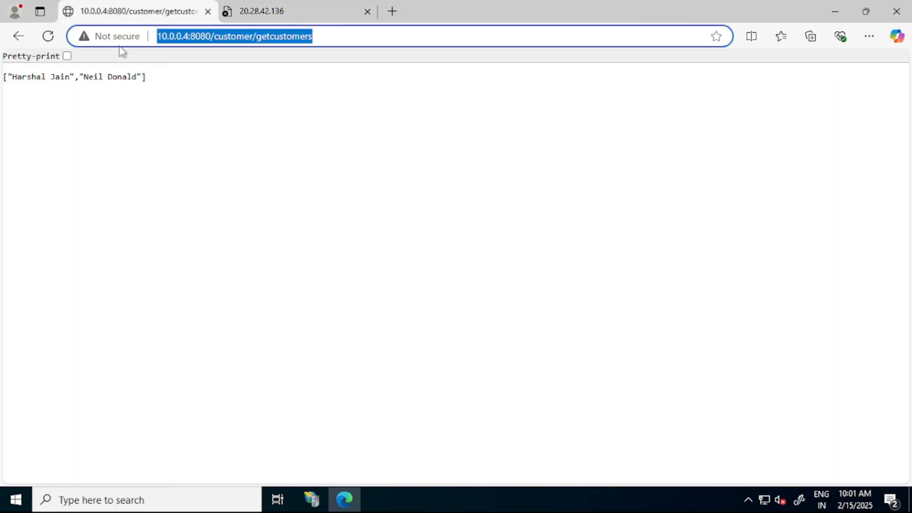
right_click(241, 41)
click(274, 169)
mouse_move(550, 13)
click(589, 11)
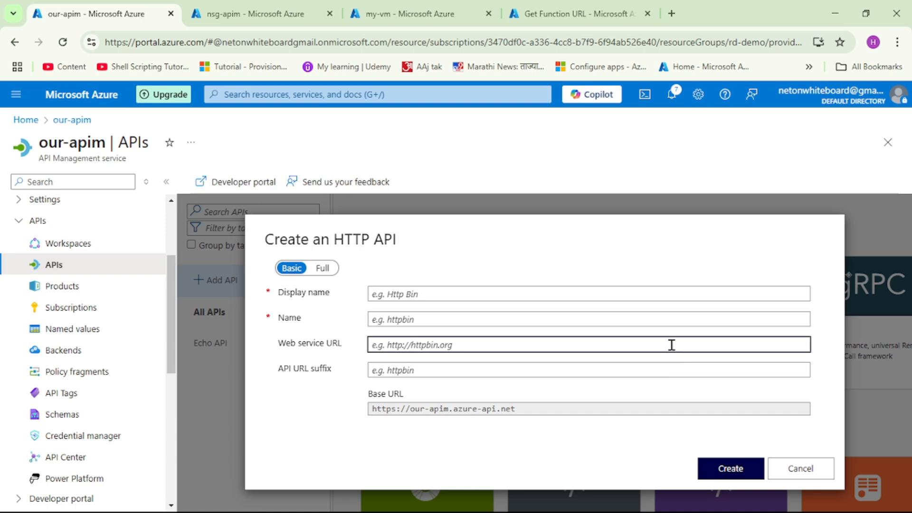
click(454, 294)
text(PrivateCu)
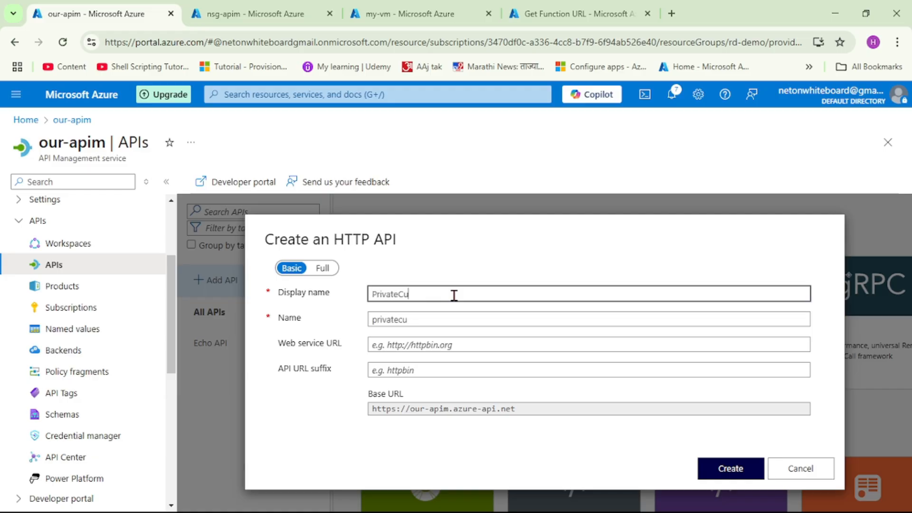
text(stomerAPOI)
key(Tab)
key(Tab)
key(ctrl+v)
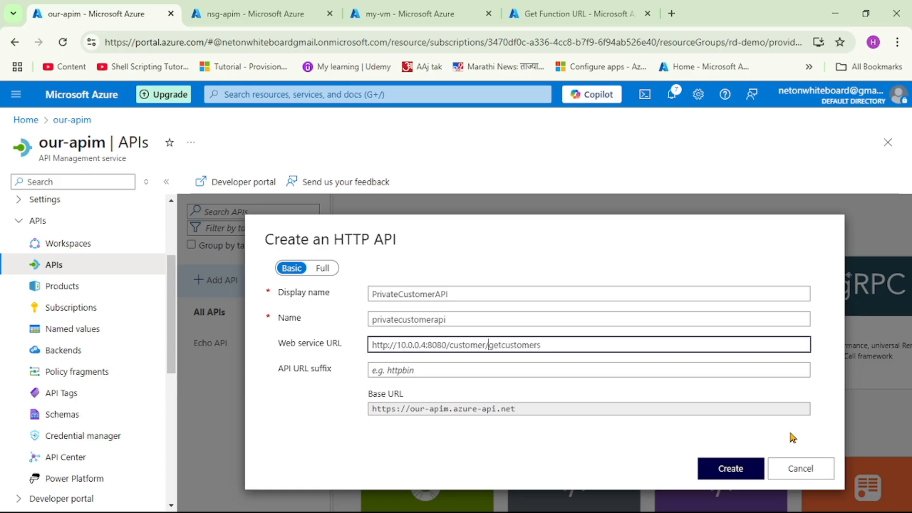
key(ctrl+shift+Left)
key(ctrl+shift+Left)
key(BackSpace)
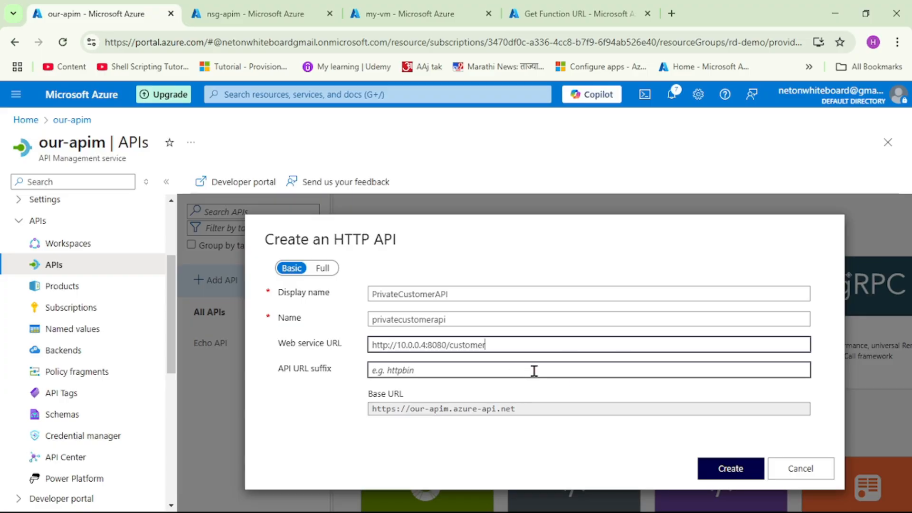
click(746, 474)
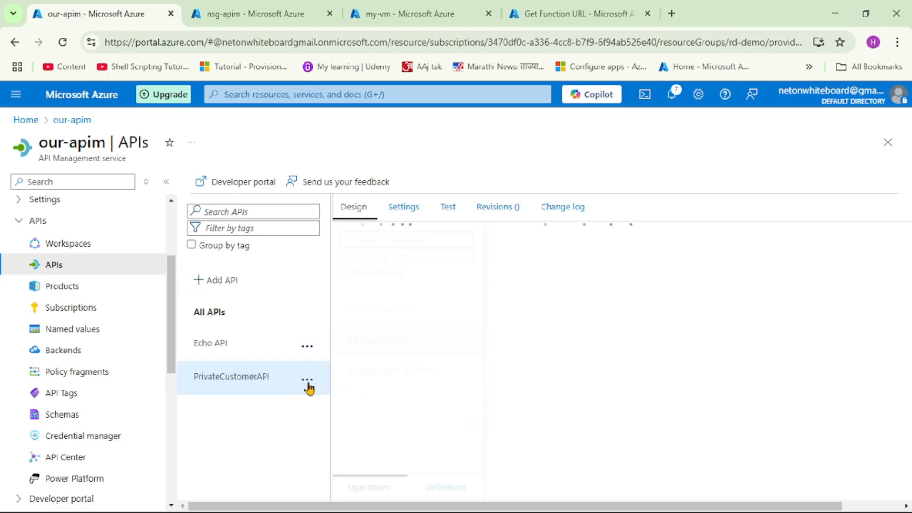
- Add and save a GET operation named getcustomers with URL path /getcustomers
click(392, 338)
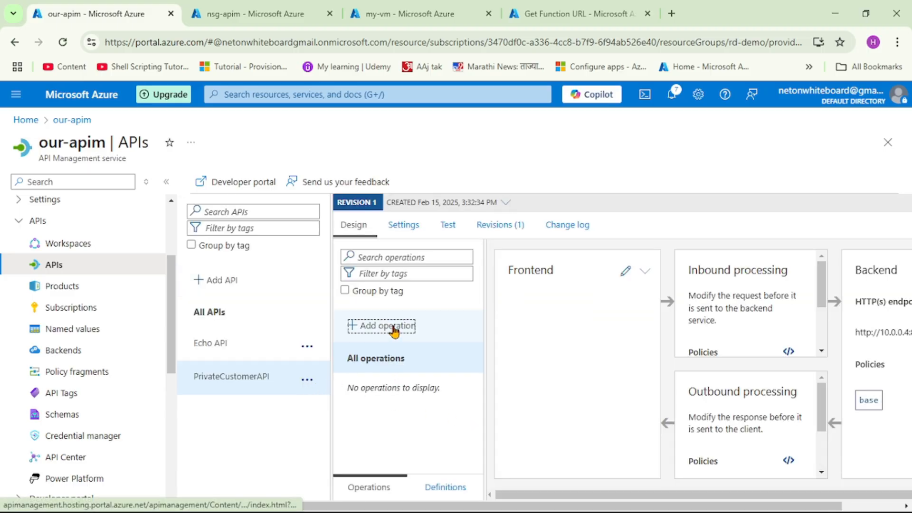
click(664, 323)
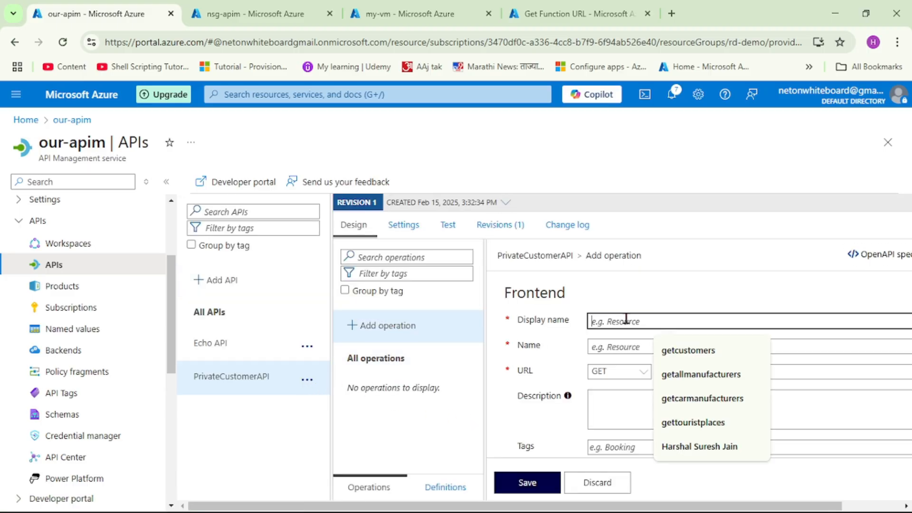
click(695, 350)
click(694, 373)
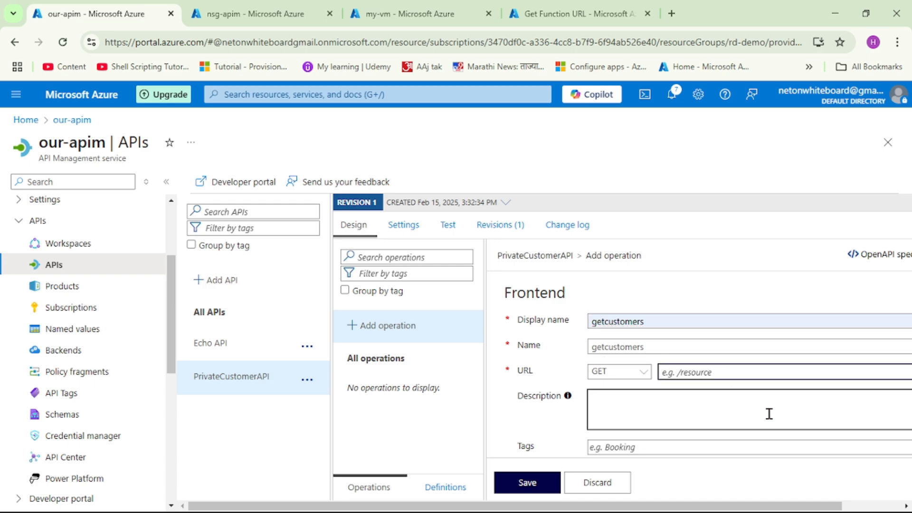
key(ctrl+v)
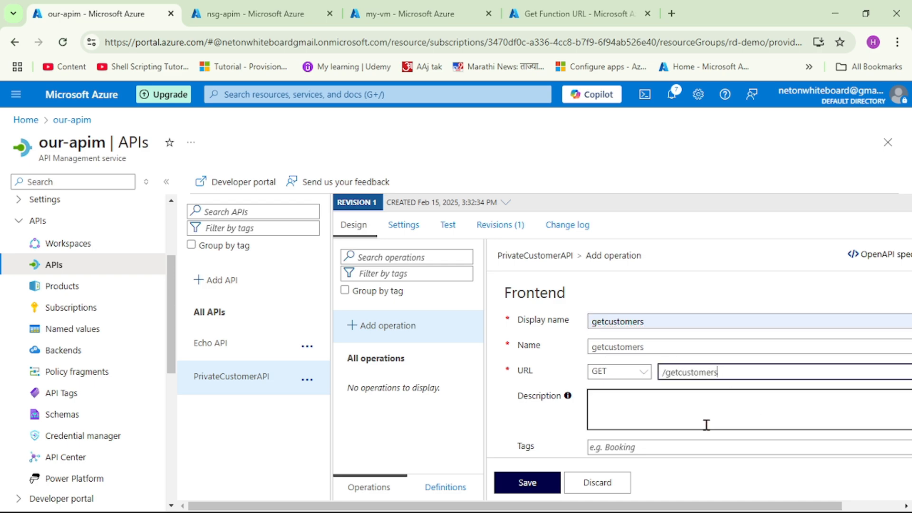
click(541, 485)
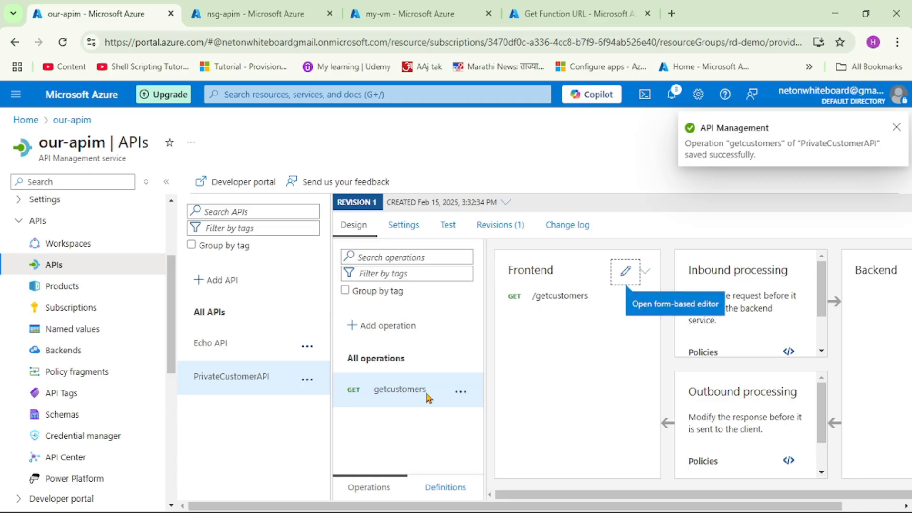
click(418, 386)
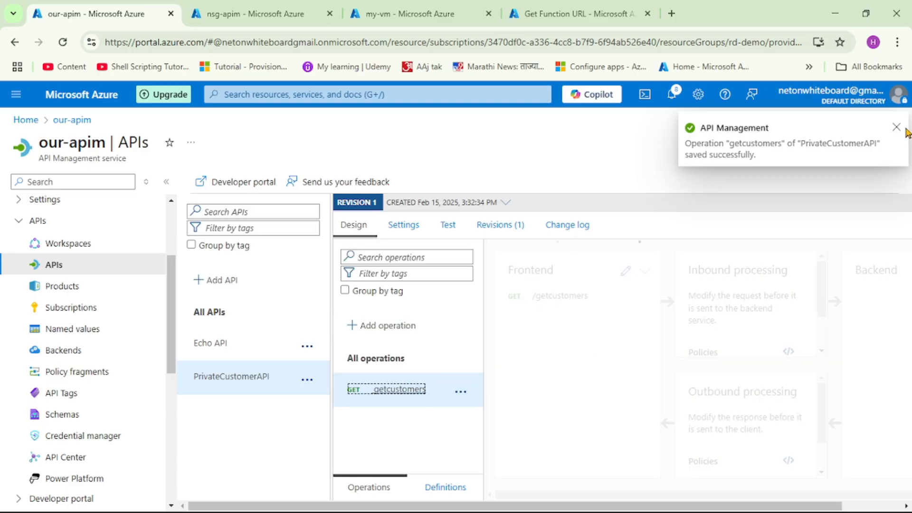
click(897, 131)
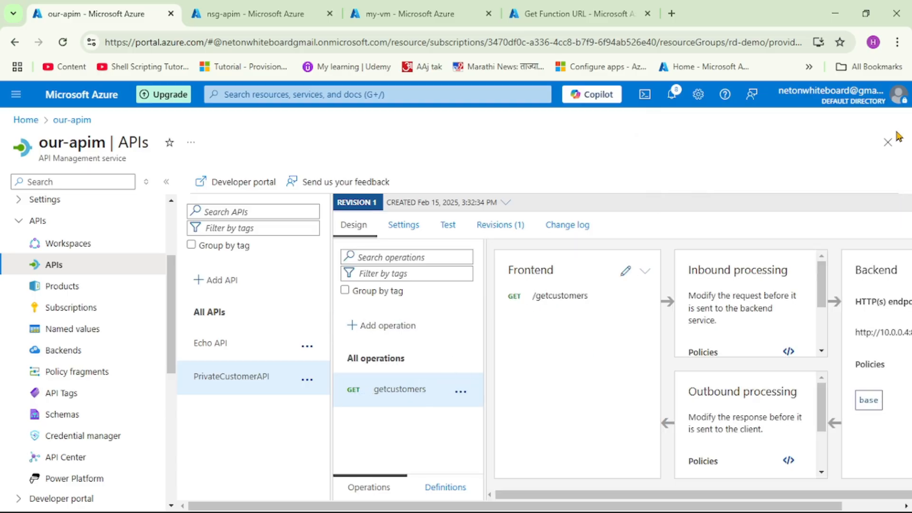
- Import the OurFirstFunApp Function App as an API with GetEmployees and GetStocksList
click(230, 284)
scroll(625, 349, down, 3)
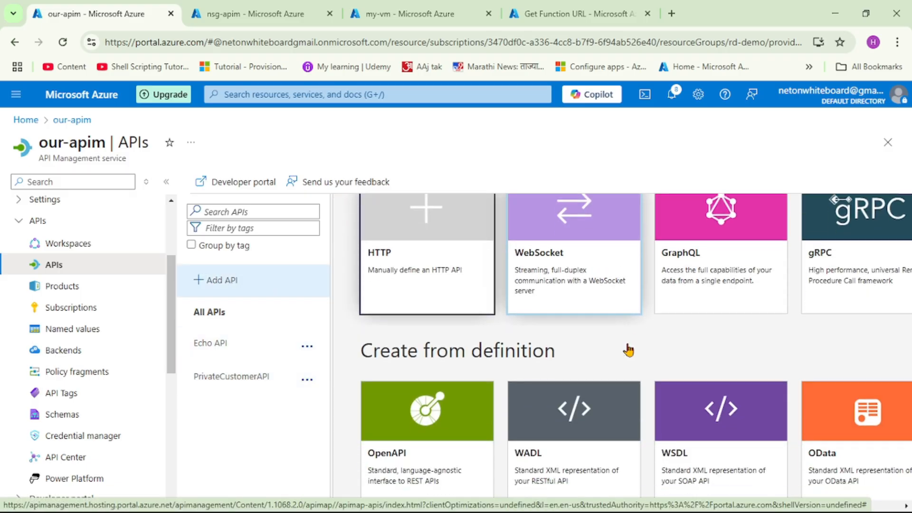
scroll(628, 350, down, 4)
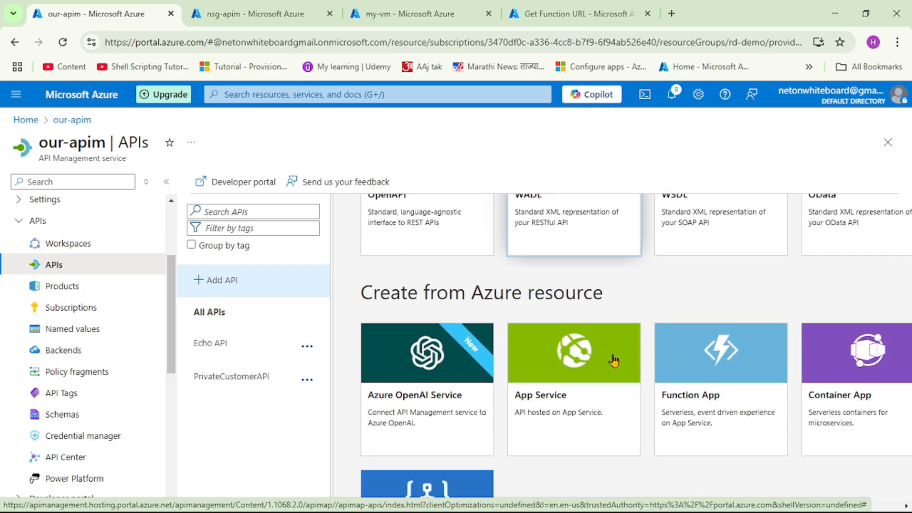
click(716, 398)
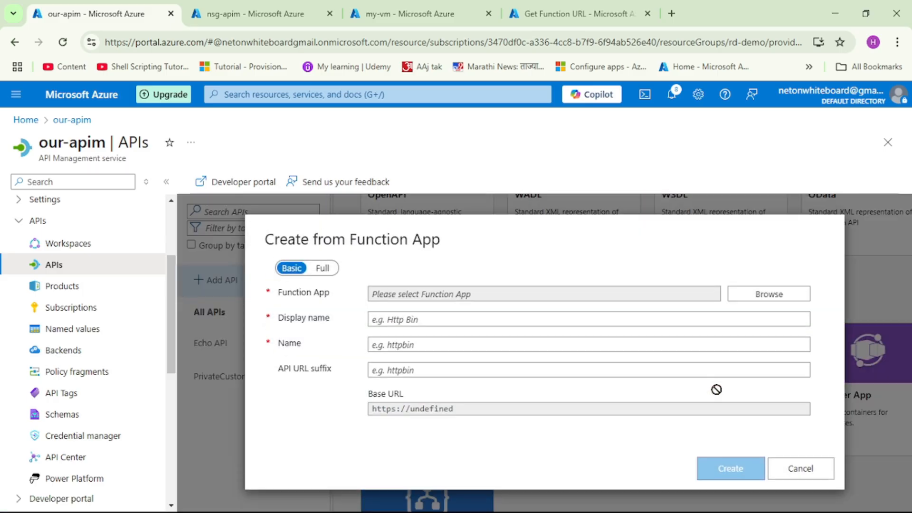
click(775, 295)
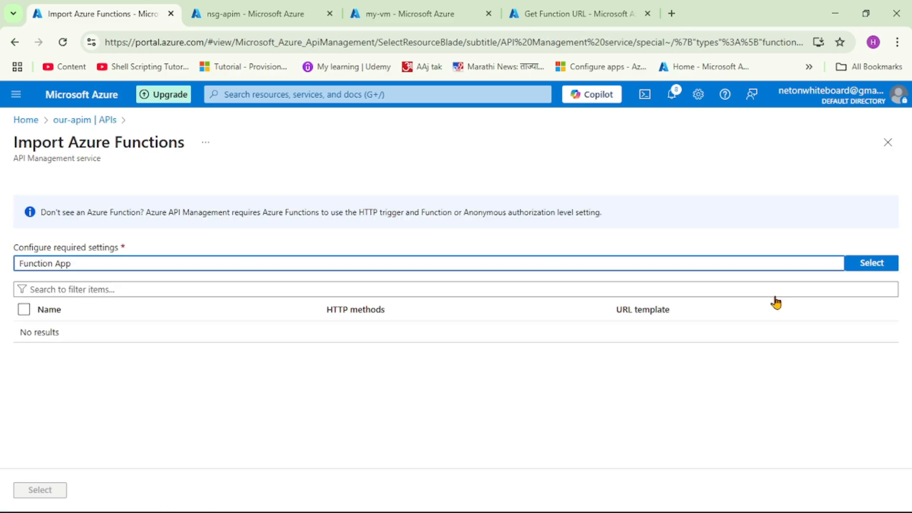
click(867, 266)
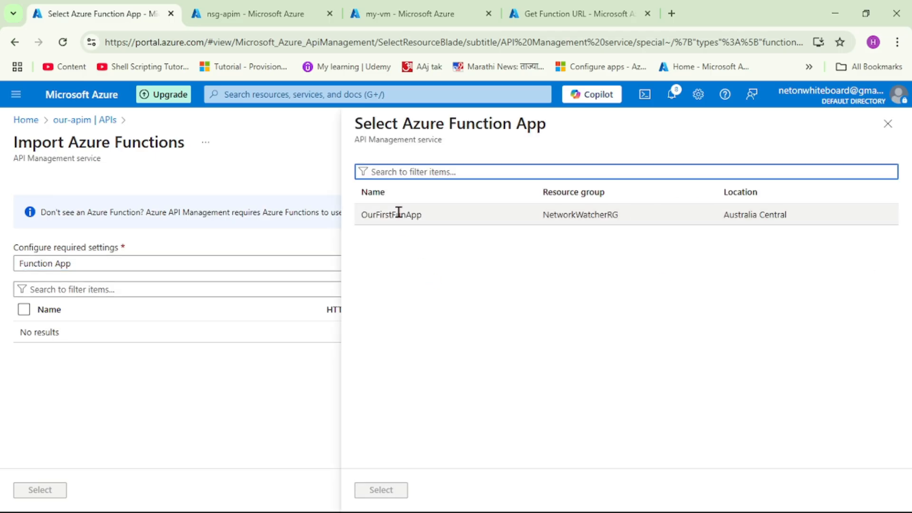
click(380, 490)
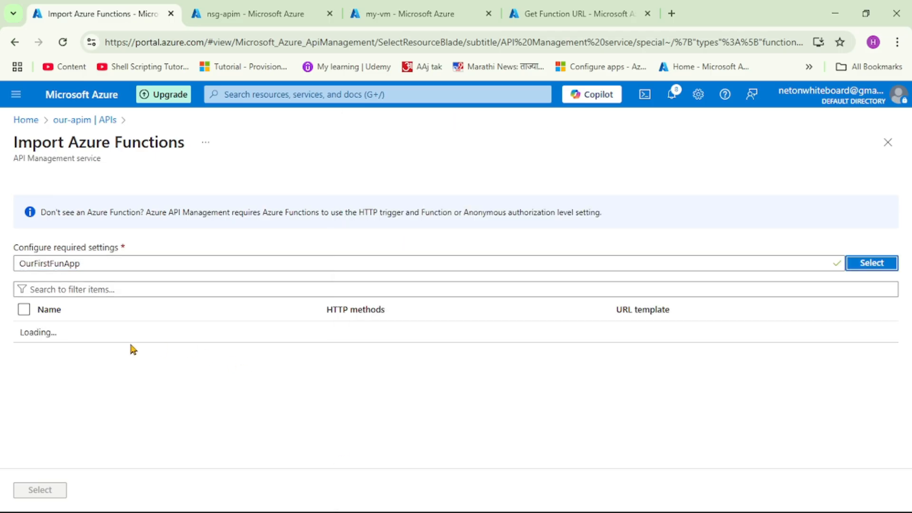
click(39, 490)
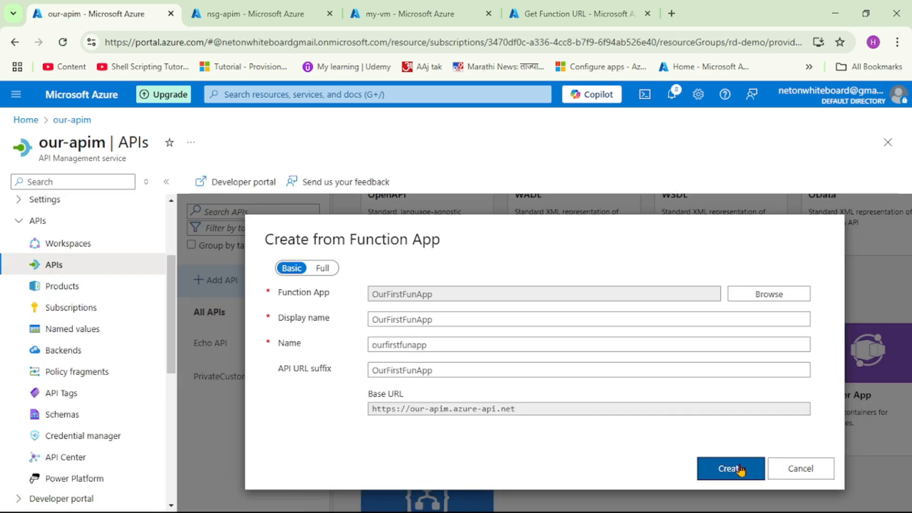
click(738, 469)
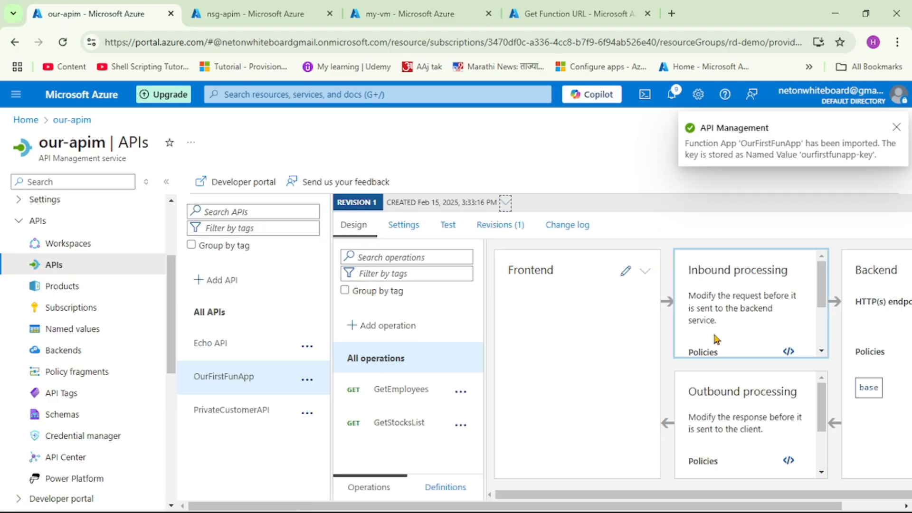
- Delete the GetEmployees operation from the OurFirstFunApp API
click(895, 130)
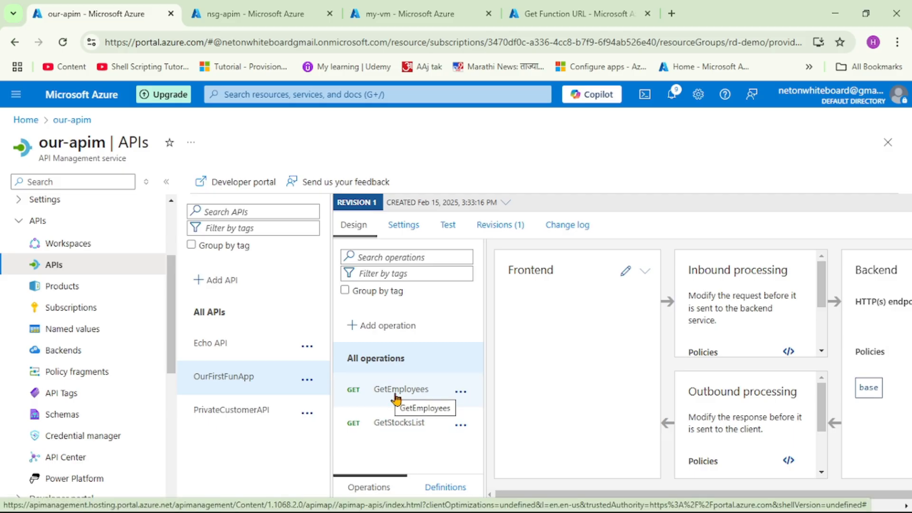
click(461, 392)
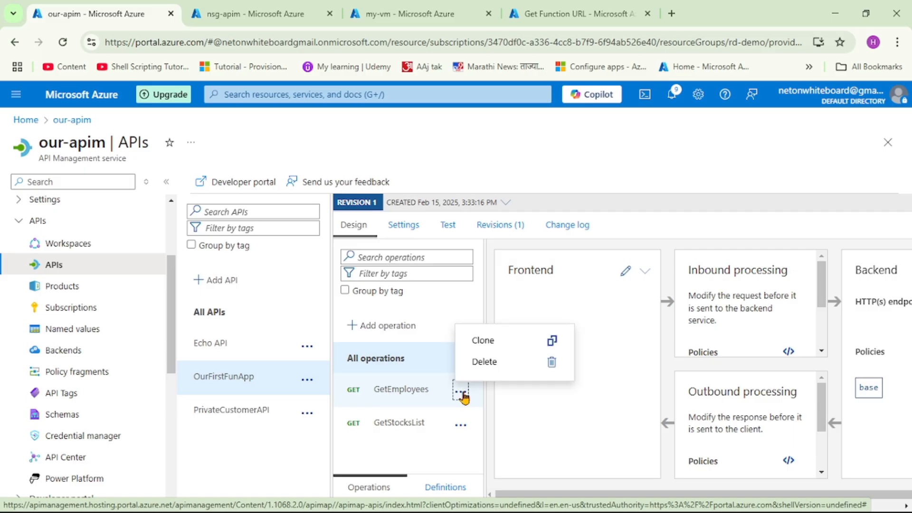
click(493, 362)
click(582, 301)
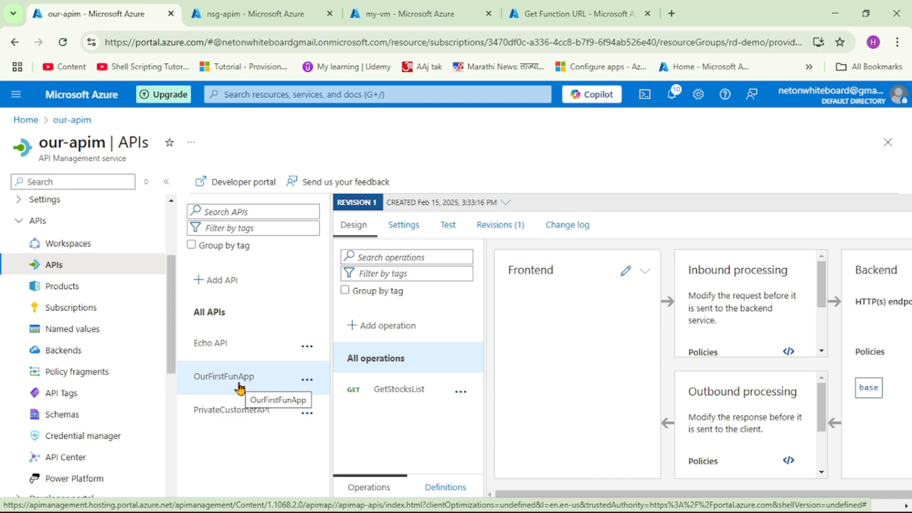
- Open GetStocksList's test request URL in a new browser window, which fails for a missing subscription key
click(406, 391)
click(449, 226)
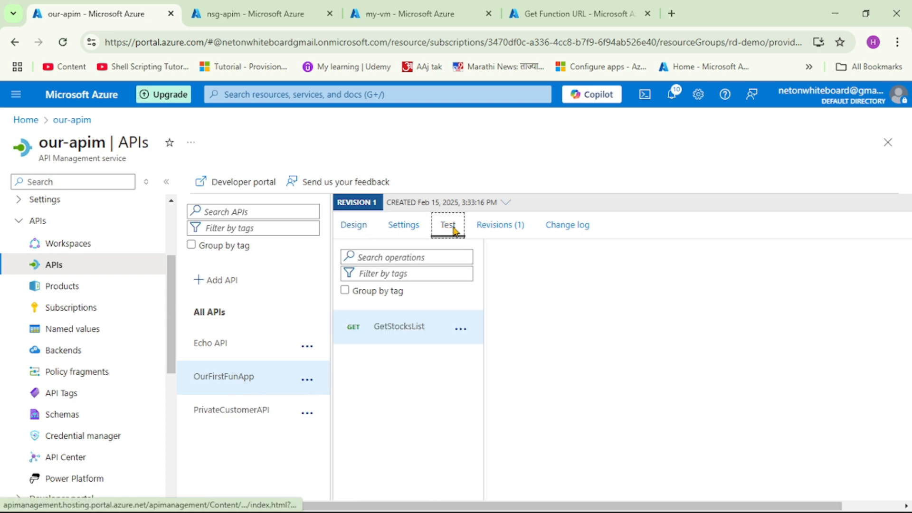
click(401, 328)
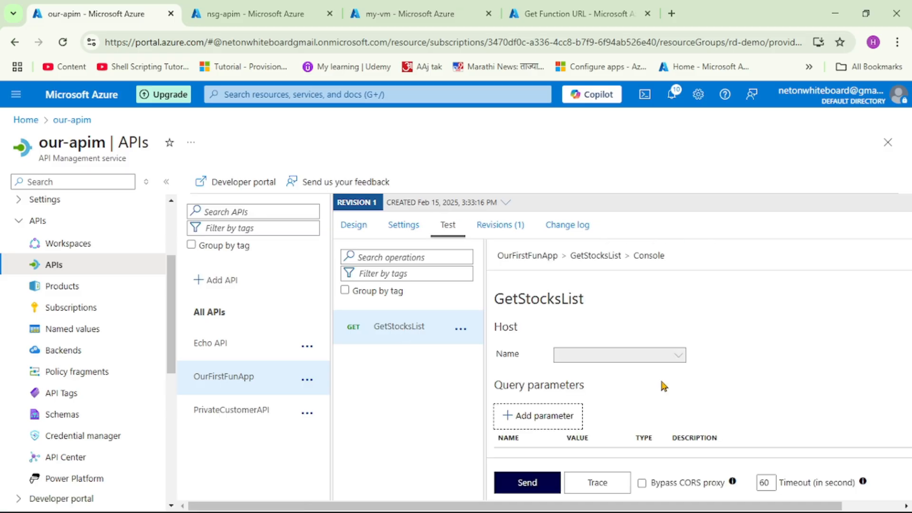
scroll(663, 386, down, 6)
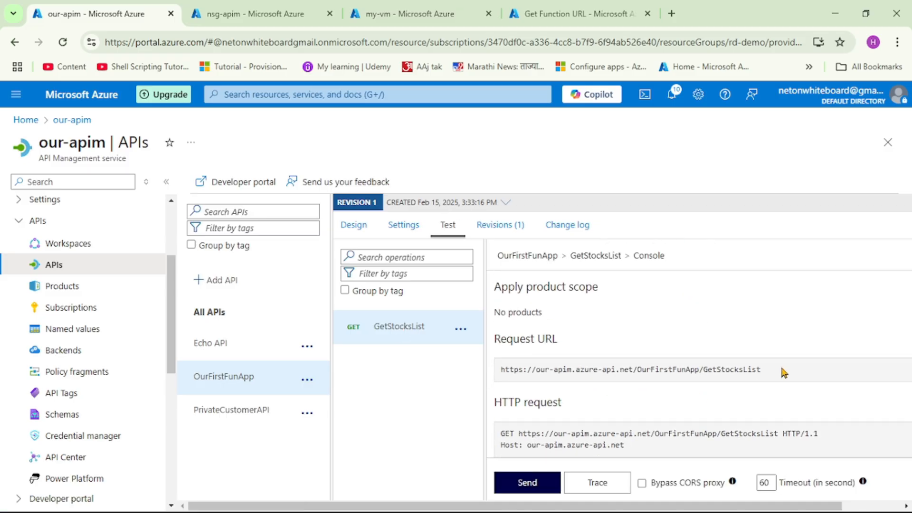
click(784, 369)
key(ctrl+n)
key(ctrl+v)
key(Return)
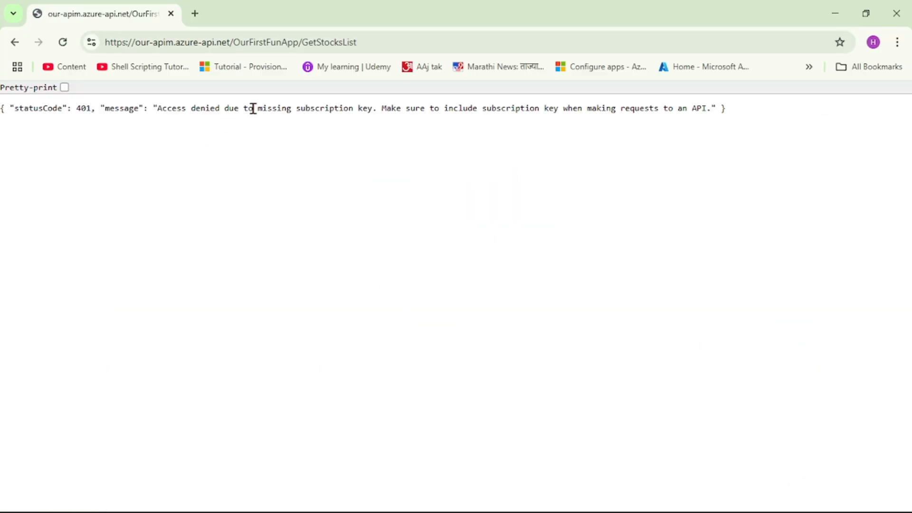
drag(253, 109, 357, 109)
key(alt+Tab)
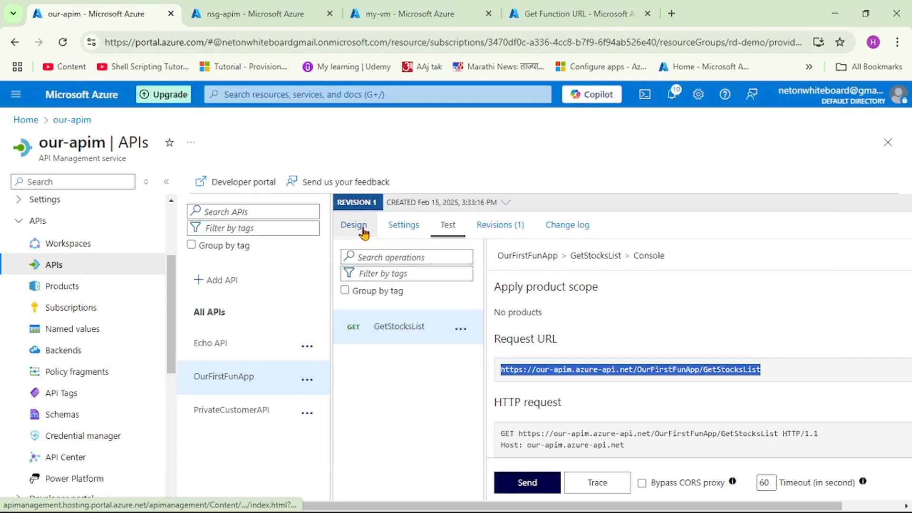
- Turn off Subscription required for the OurFirstFunApp API and save the settings
click(404, 229)
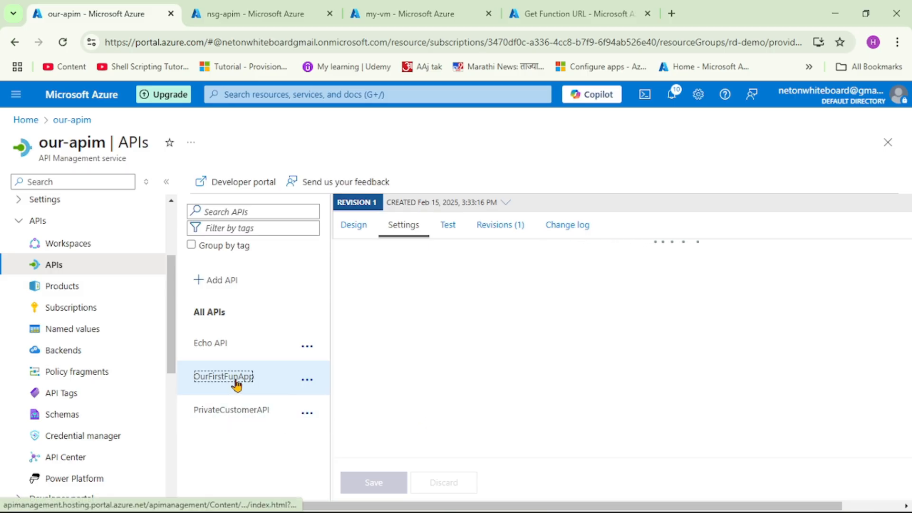
scroll(543, 392, down, 10)
scroll(542, 393, up, 2)
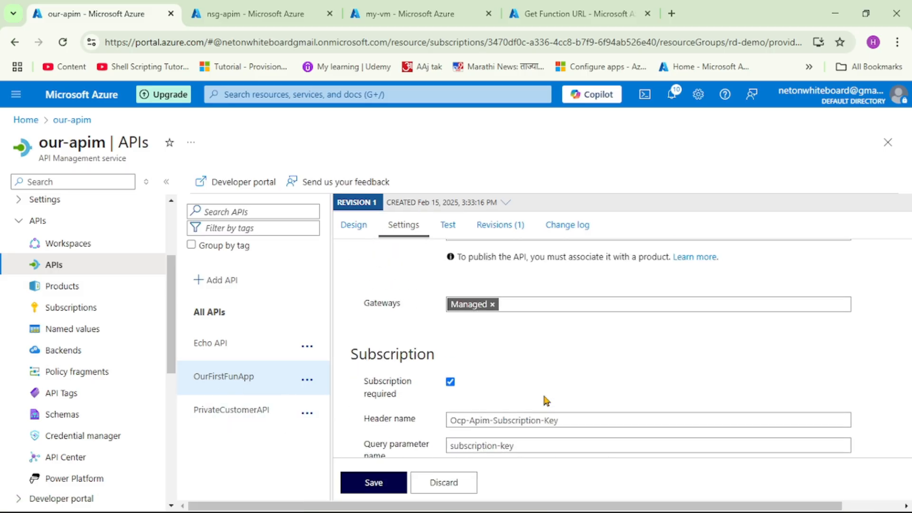
click(450, 382)
click(373, 482)
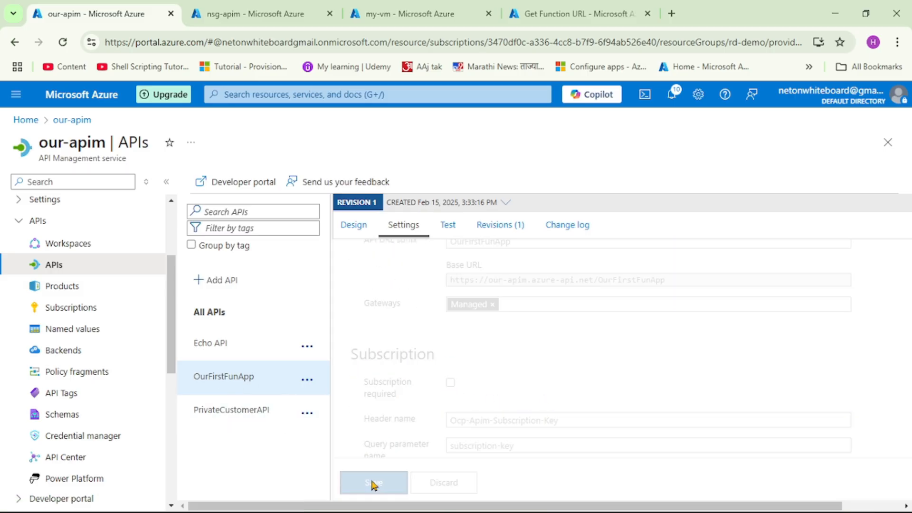
- Reload the APIM GetStocksList URL until it returns the four stock names
key(alt+Tab)
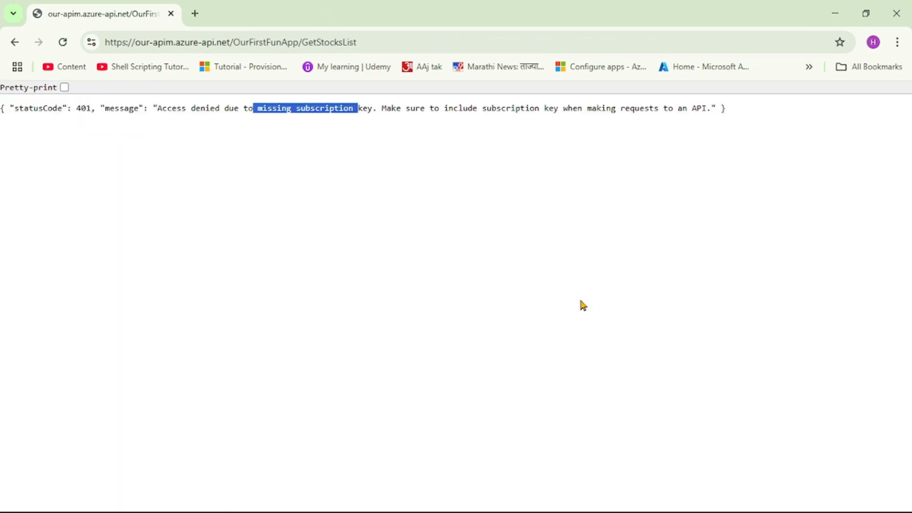
click(62, 45)
click(62, 45)
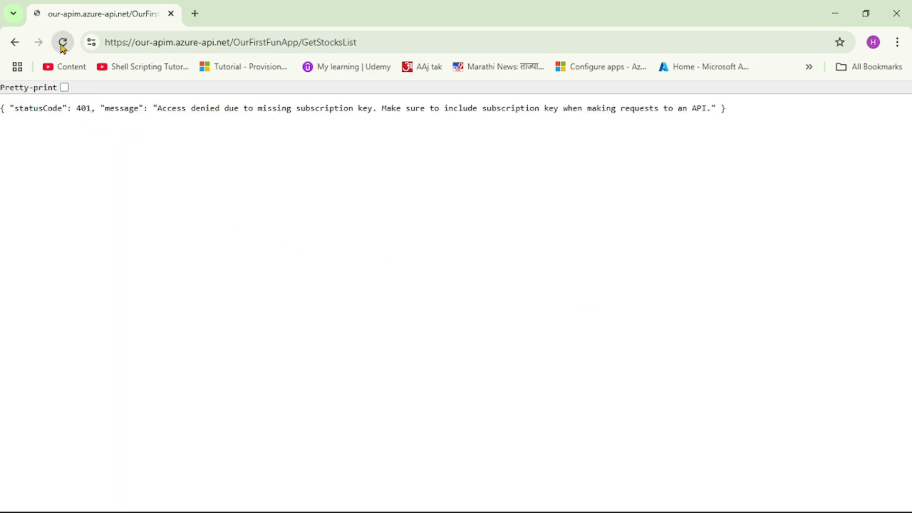
click(62, 45)
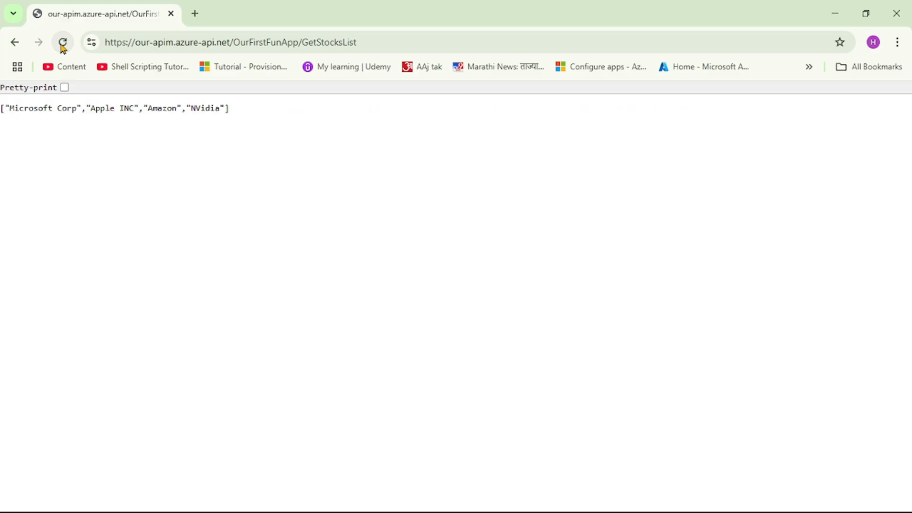
drag(251, 110, 2, 122)
click(131, 150)
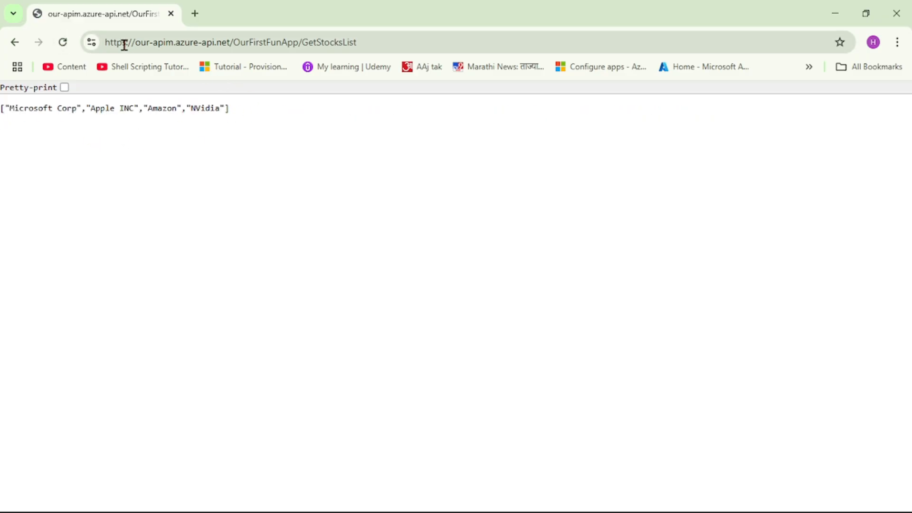
- Check the APIM GetStocksList web address, then return to the function's Get Function URL list
click(108, 45)
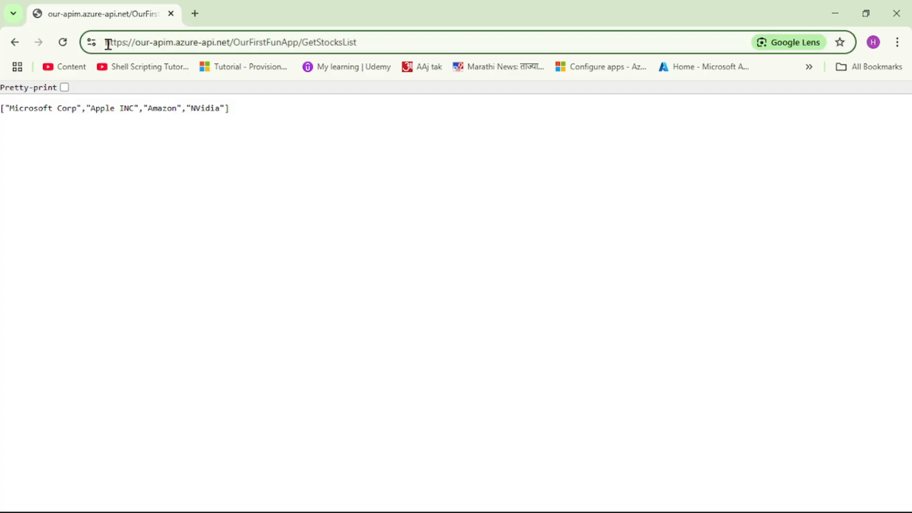
drag(108, 45, 384, 41)
click(423, 237)
key(alt+Tab)
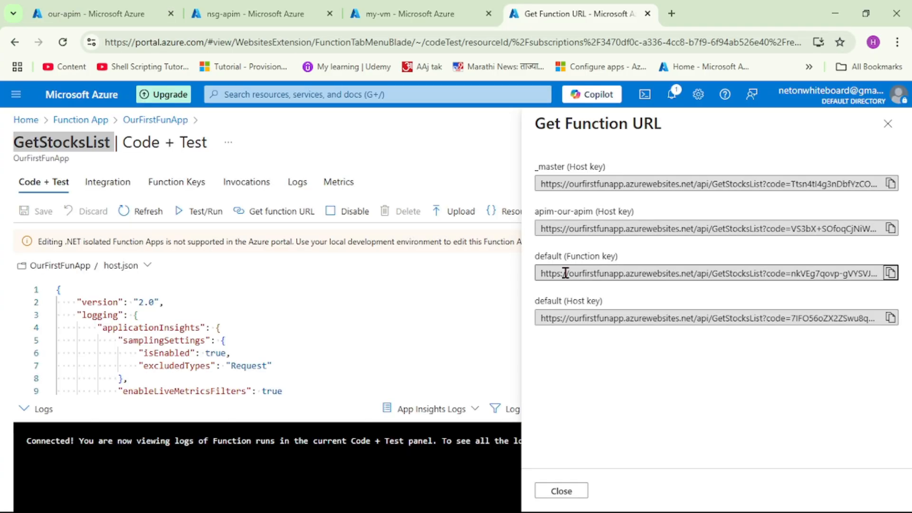
- Load GetStocksList's default function-key URL in a new tab, getting the four stock names, then return to our-apim
click(893, 274)
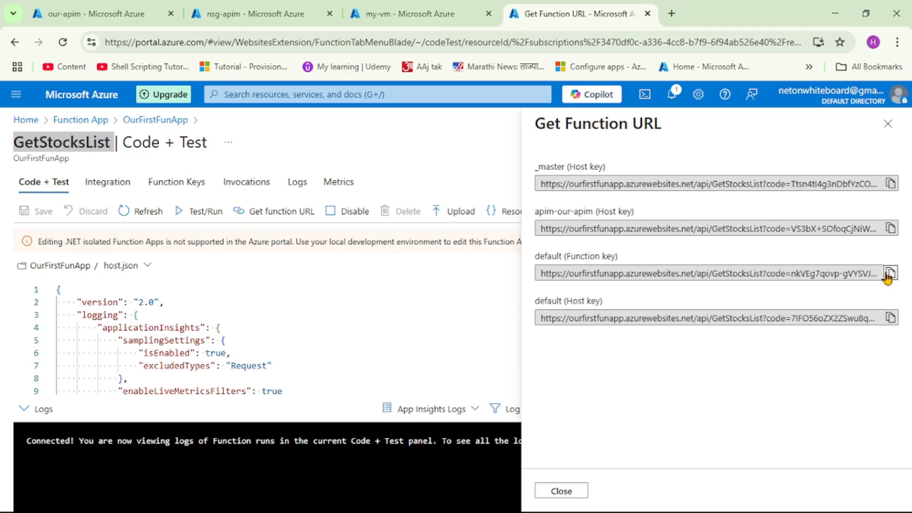
click(671, 14)
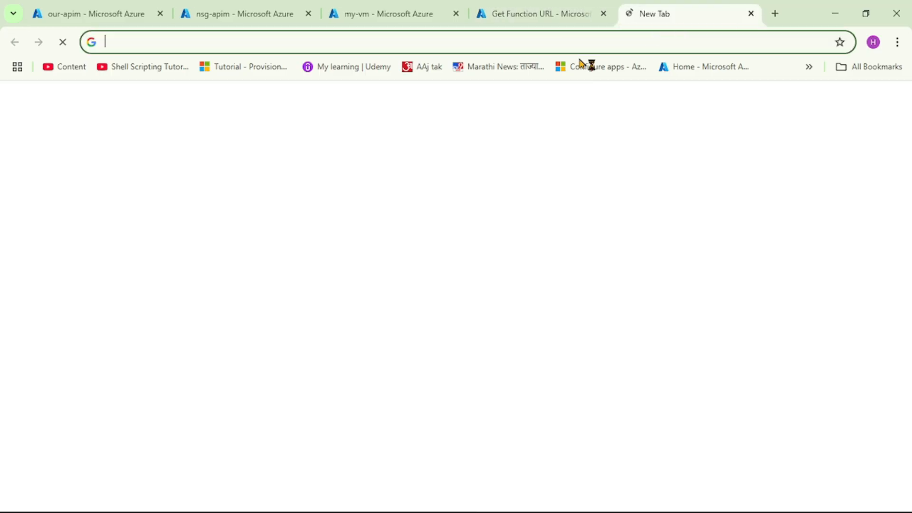
click(425, 41)
key(ctrl+v)
key(Return)
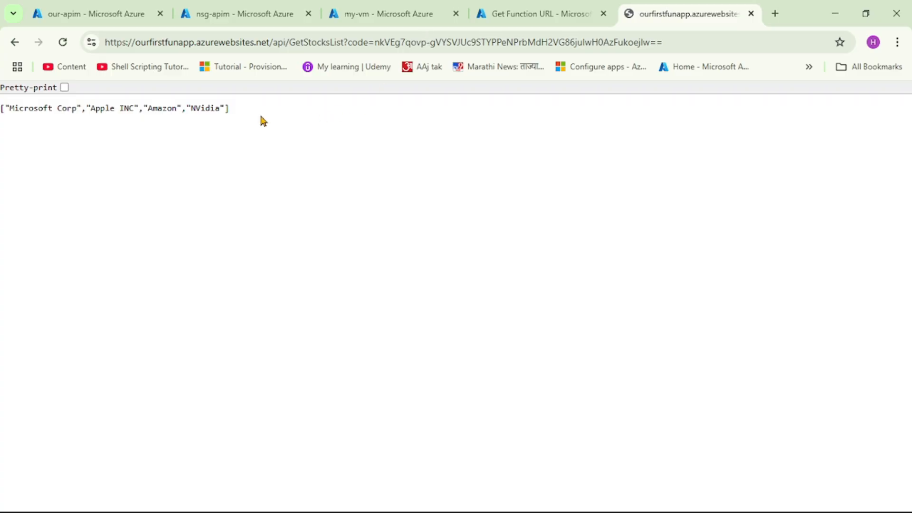
triple_click(203, 109)
click(94, 9)
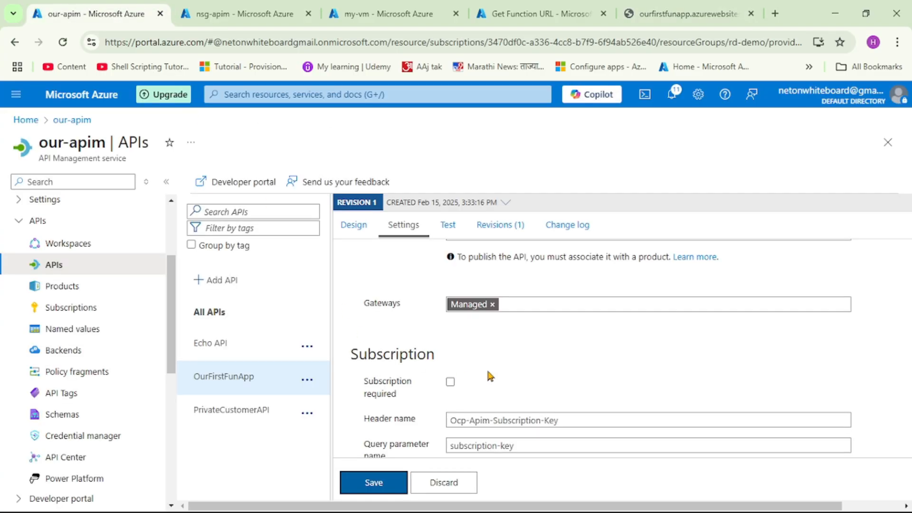
- Open the test console for PrivateCustomerAPI's getcustomers operation and copy its Request URL
click(232, 418)
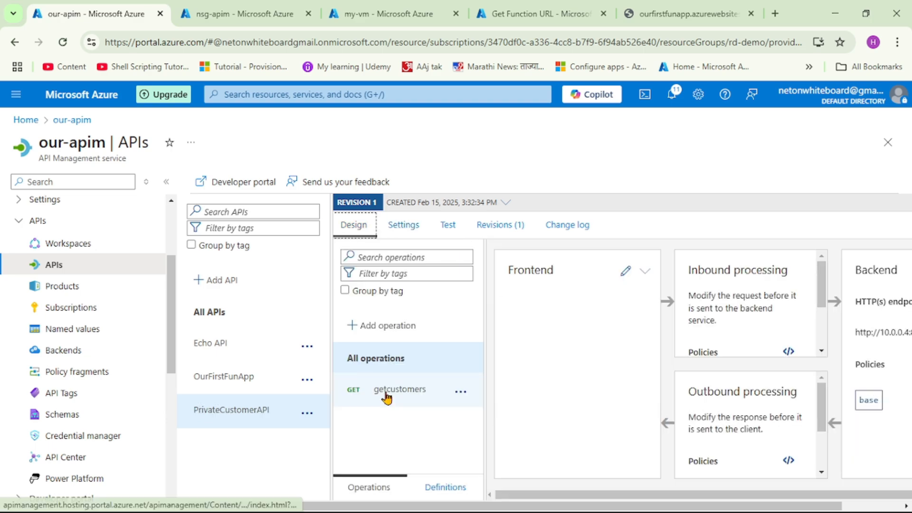
click(394, 396)
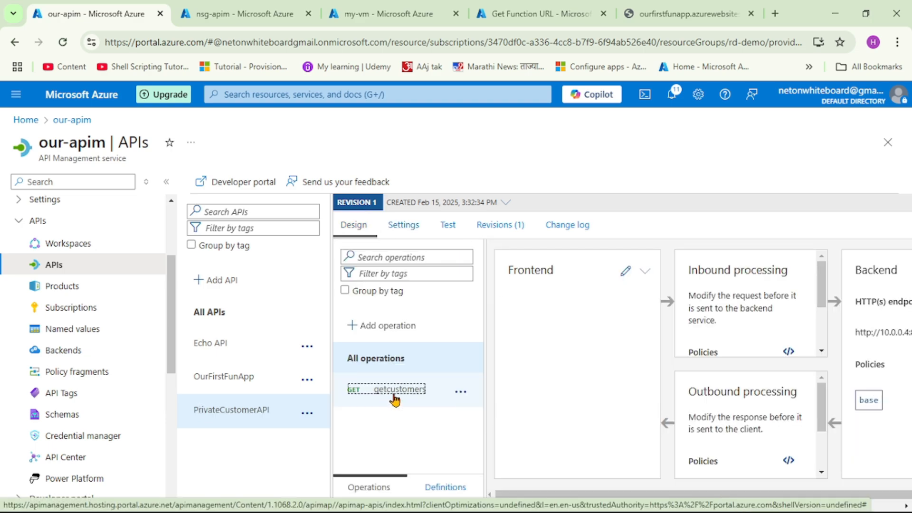
click(448, 226)
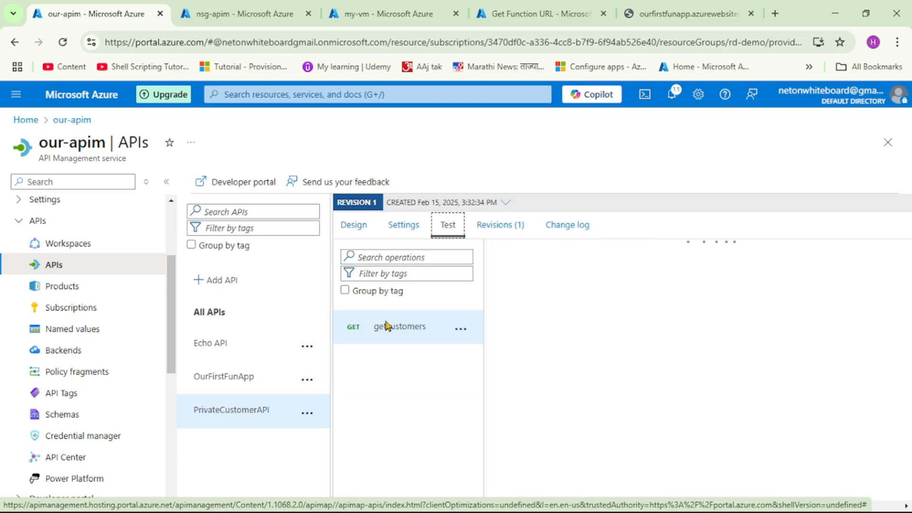
scroll(753, 384, down, 2)
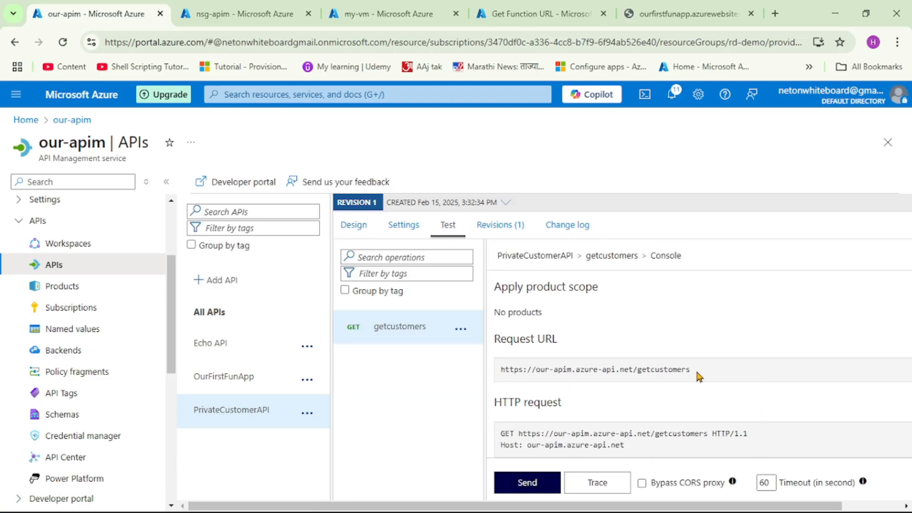
drag(696, 373, 495, 372)
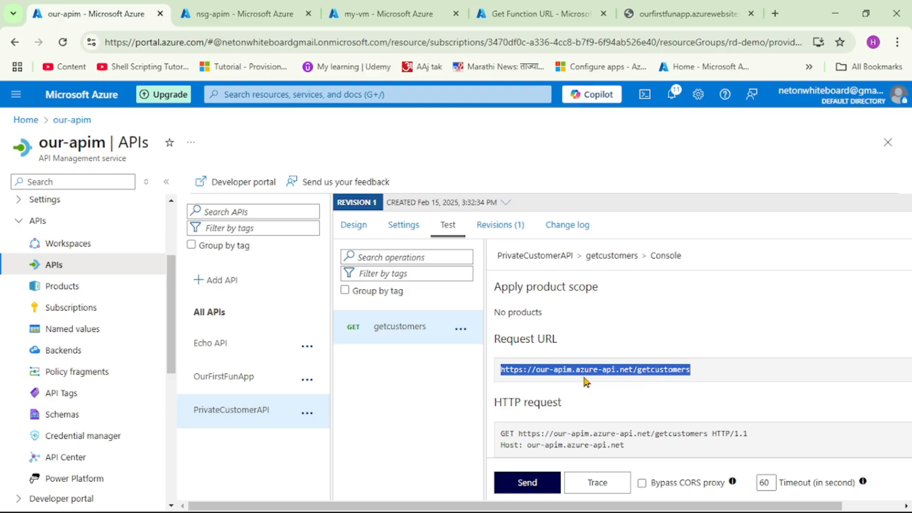
- Load the getcustomers request URL in the browser, which returns a 401 missing-subscription-key error
click(370, 498)
key(ctrl+v)
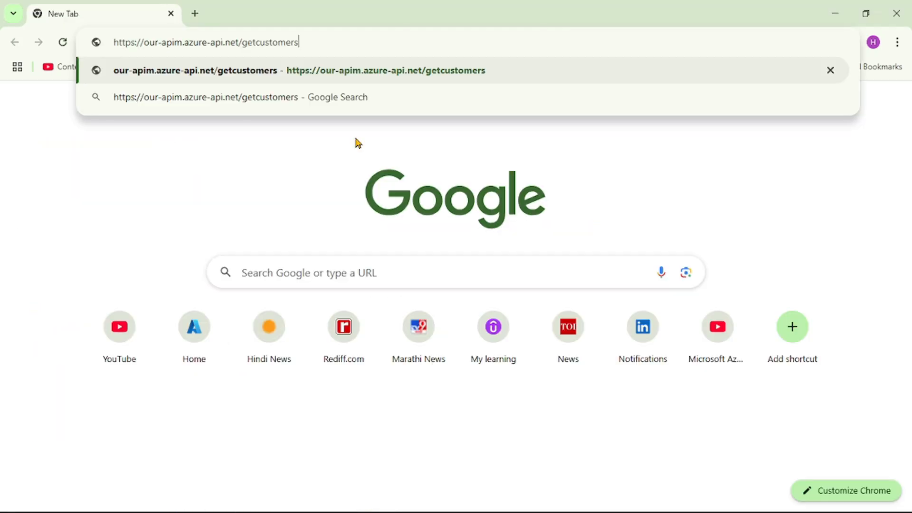
key(Return)
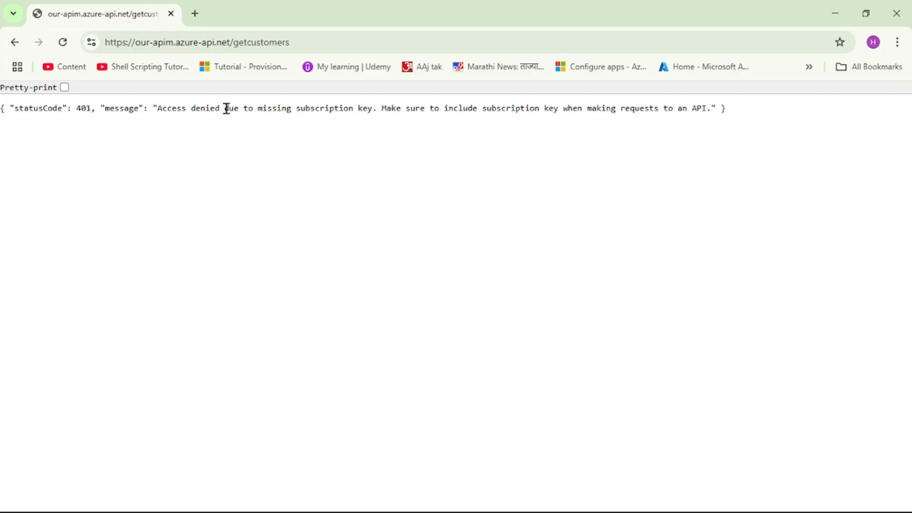
drag(221, 108, 385, 108)
key(alt+Tab)
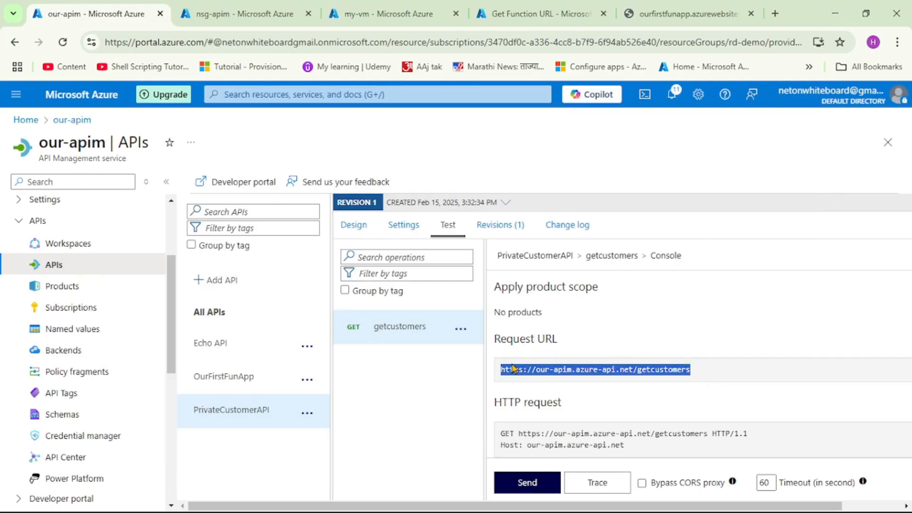
- Turn off Subscription required for PrivateCustomerAPI and save
click(402, 225)
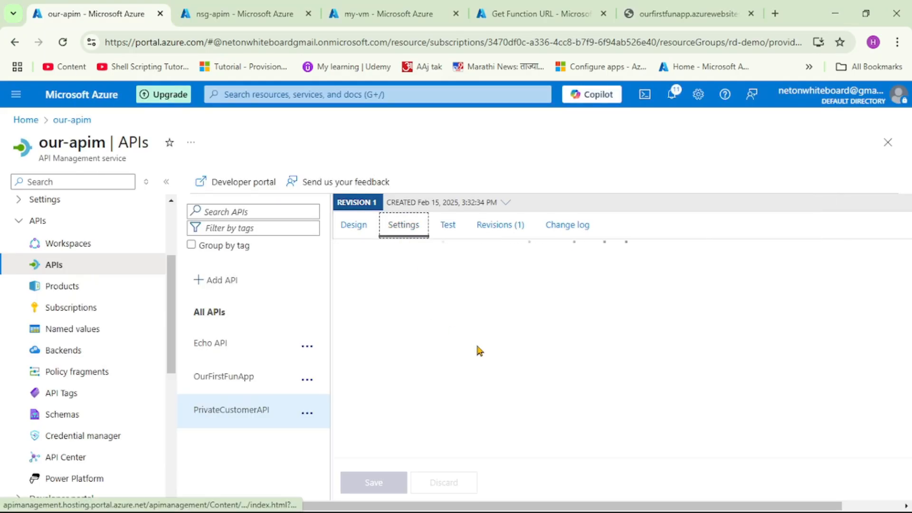
click(450, 383)
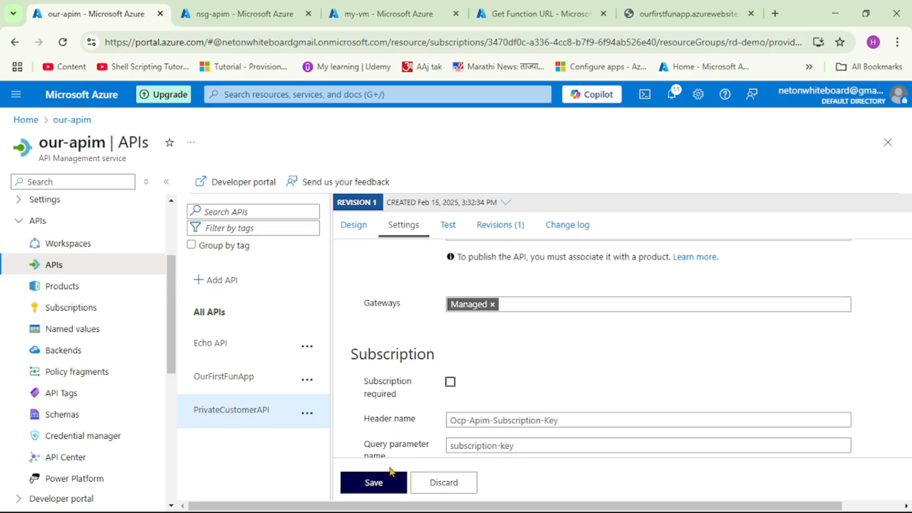
click(388, 477)
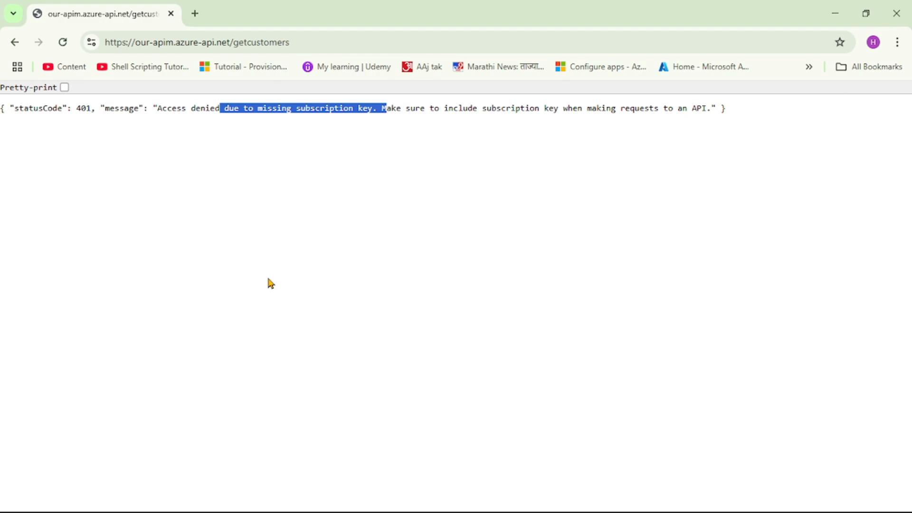
- Reload the getcustomers URL to see the two customer names, then switch to the VM's remote desktop
click(267, 277)
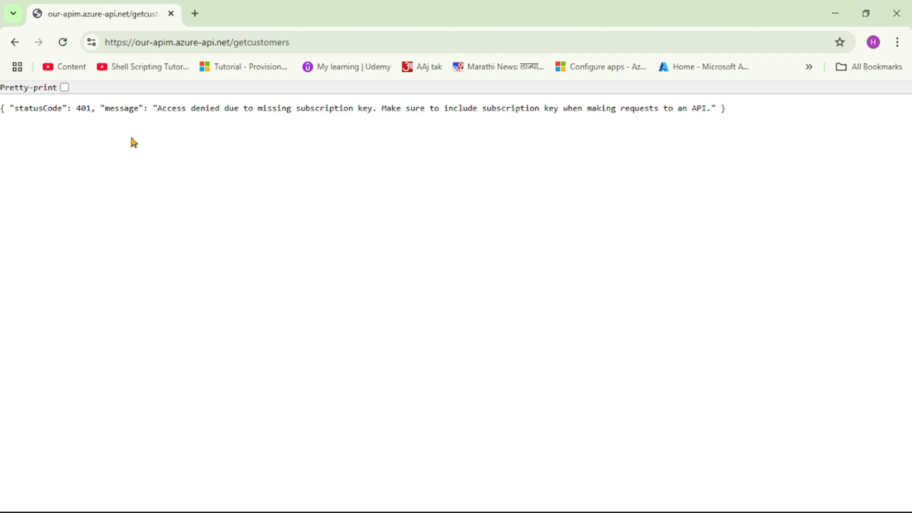
click(67, 50)
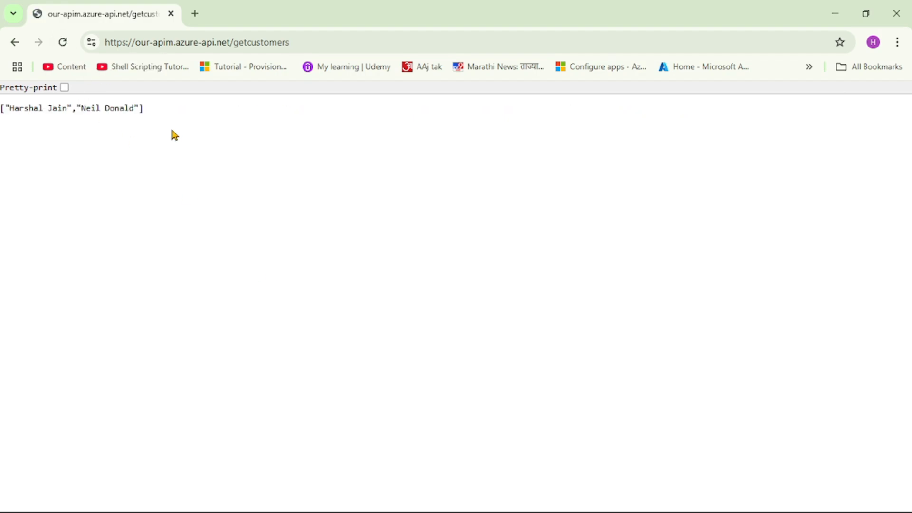
mouse_move(157, 108)
mouse_down()
mouse_move(1, 108)
mouse_move(159, 108)
mouse_up()
click(185, 157)
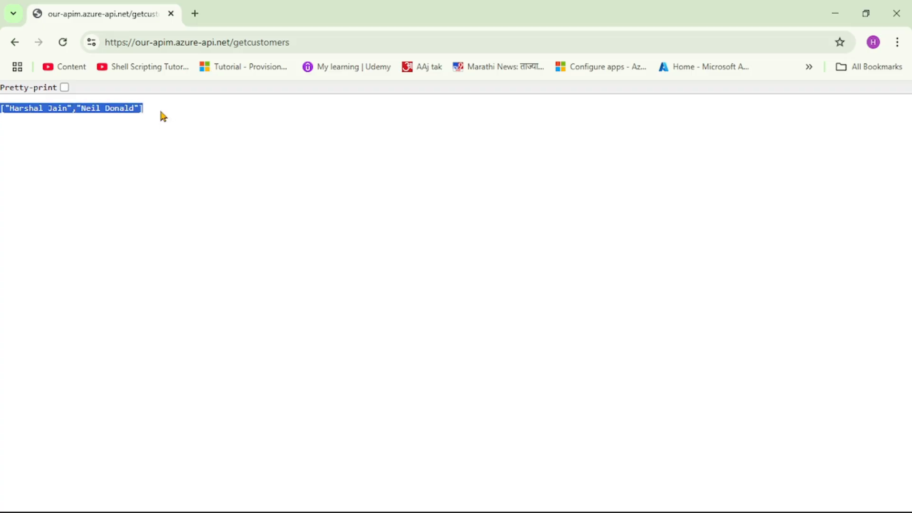
click(230, 122)
click(442, 500)
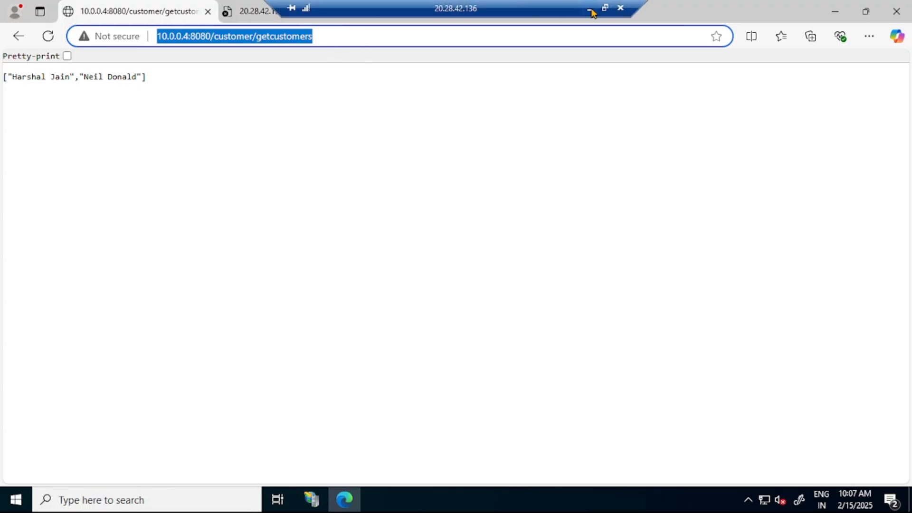
- Try the VM's private getcustomers address in a new local browser tab
click(590, 9)
click(198, 16)
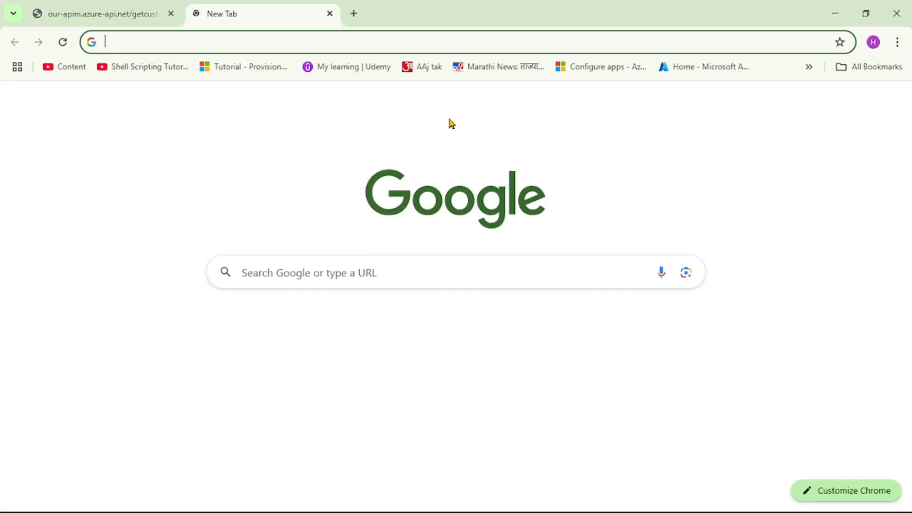
text(http://10.0.0.4:8080/customer/getcustomers)
key(Return)
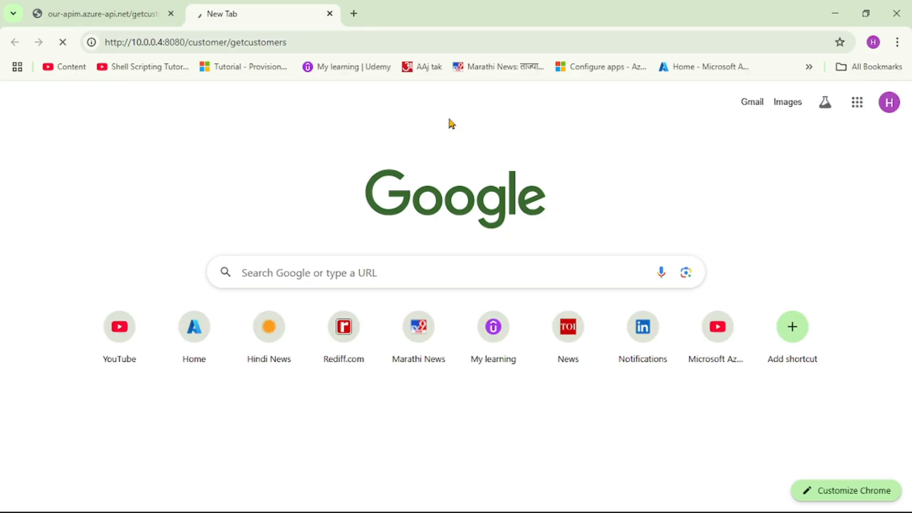
mouse_move(436, 499)
click(393, 439)
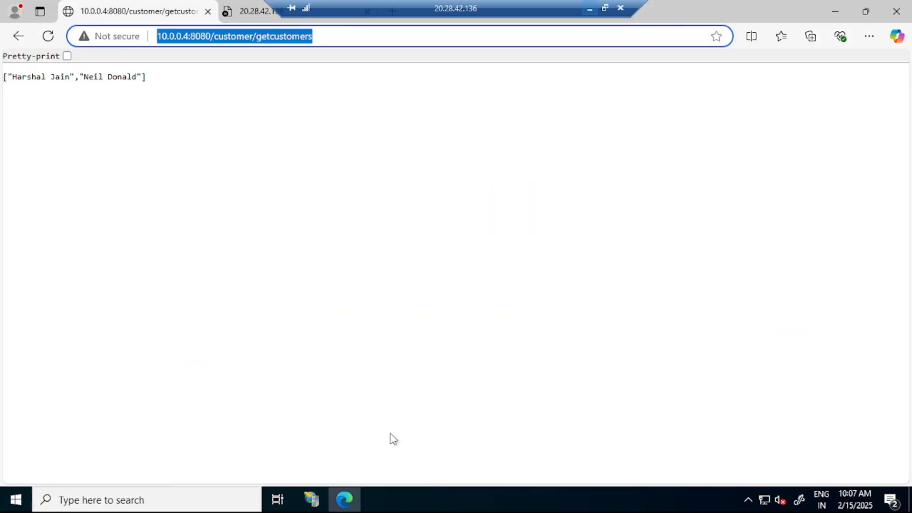
- Try the VM's public-IP getcustomers address in another local tab, then bring up the Paint diagram
click(248, 13)
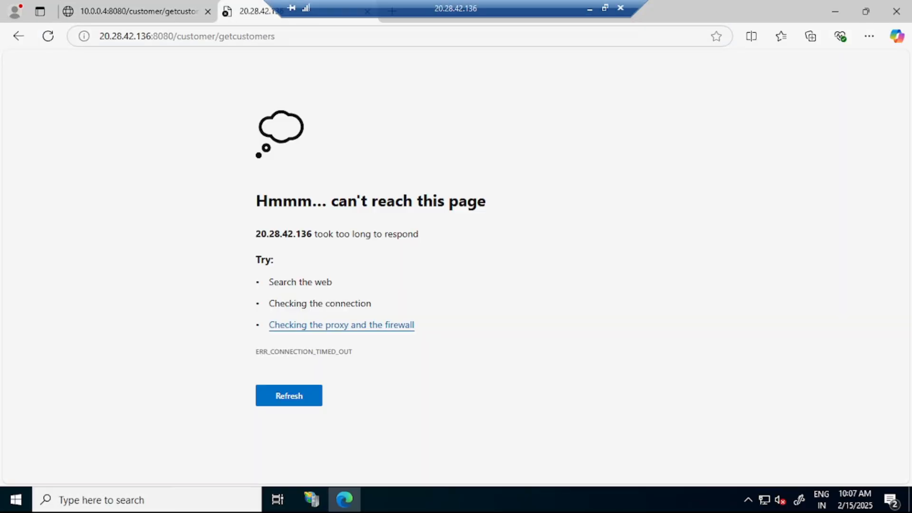
click(248, 36)
key(ctrl+c)
mouse_move(494, 8)
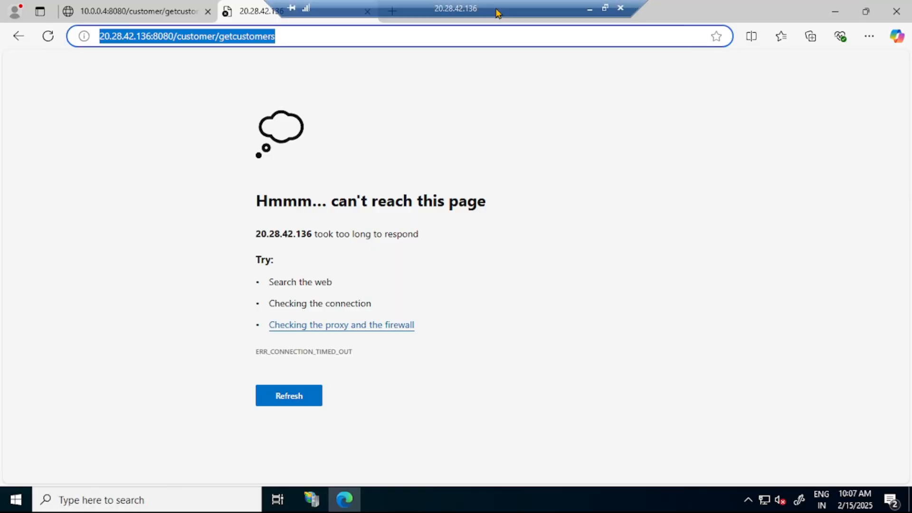
click(587, 8)
click(352, 19)
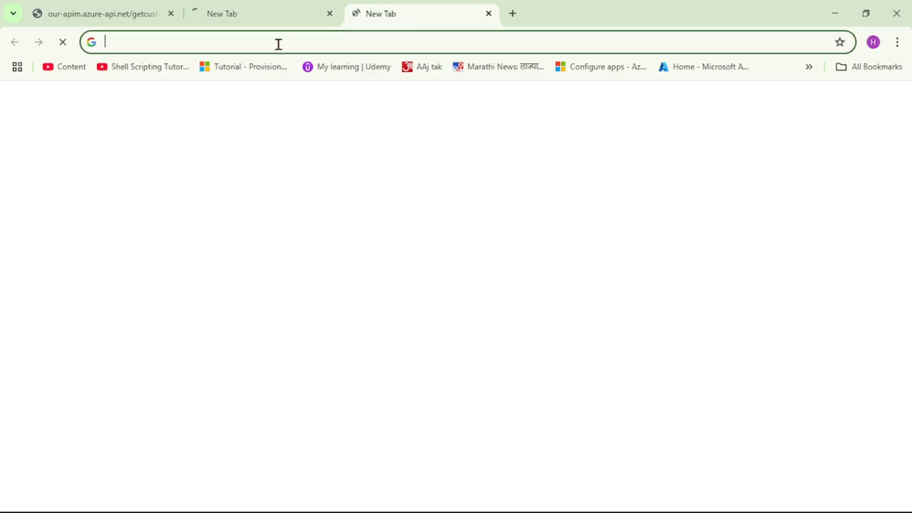
click(279, 43)
key(ctrl+v)
key(Return)
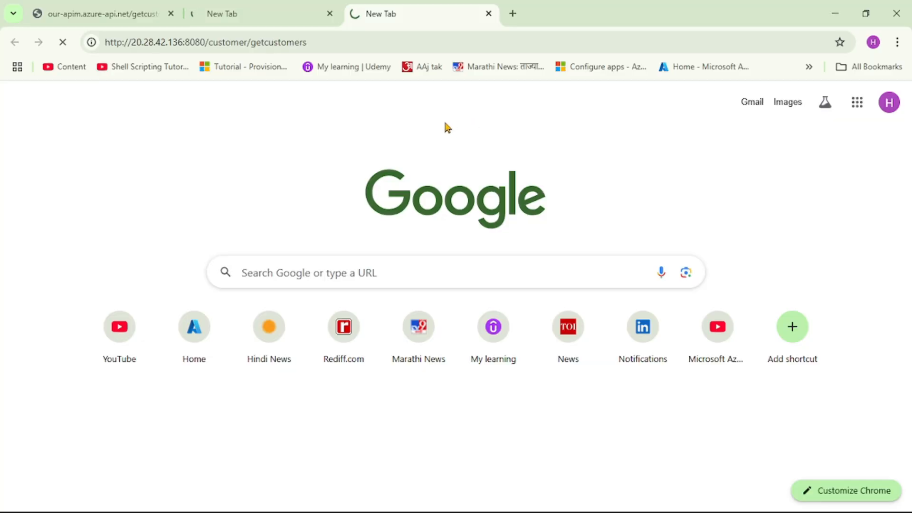
click(405, 506)
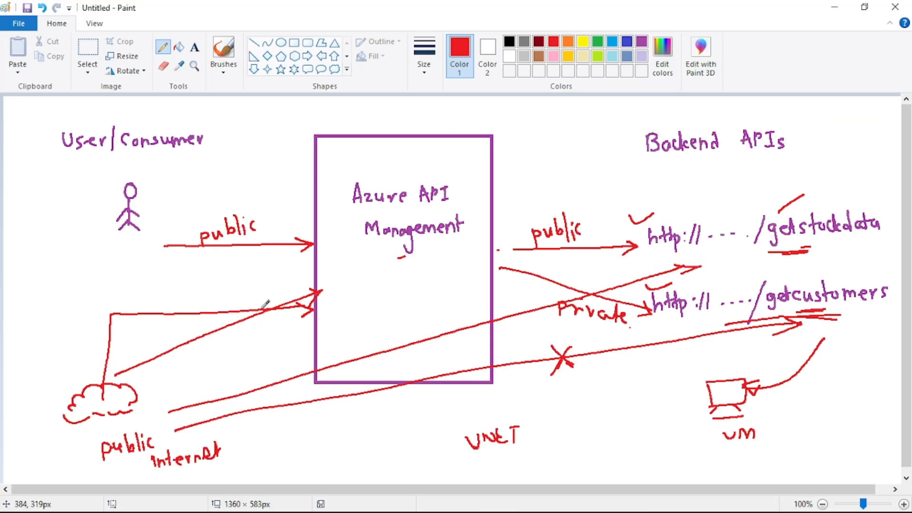